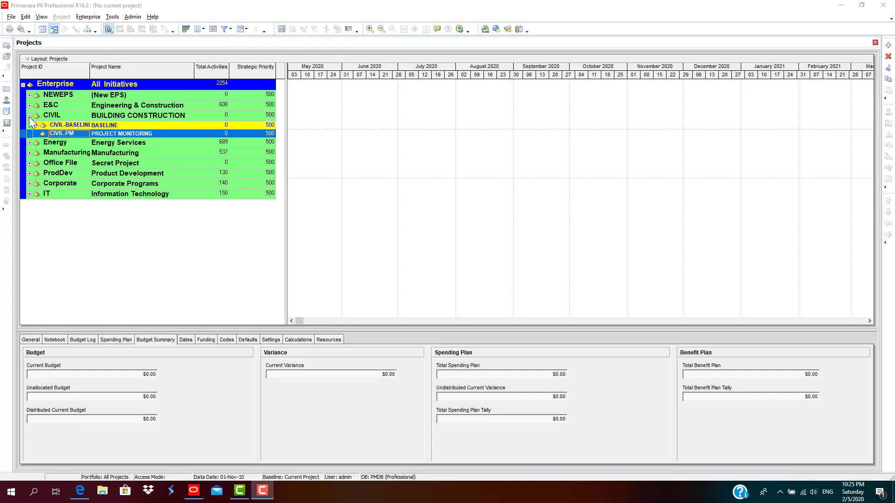
Expand the CIVIL EPS and CIVIL-BASELINE, then select project CIVIL01 2 STOREY VILLA
{"action": "left_click", "coordinate": [29, 116]}
{"action": "left_click", "coordinate": [30, 116]}
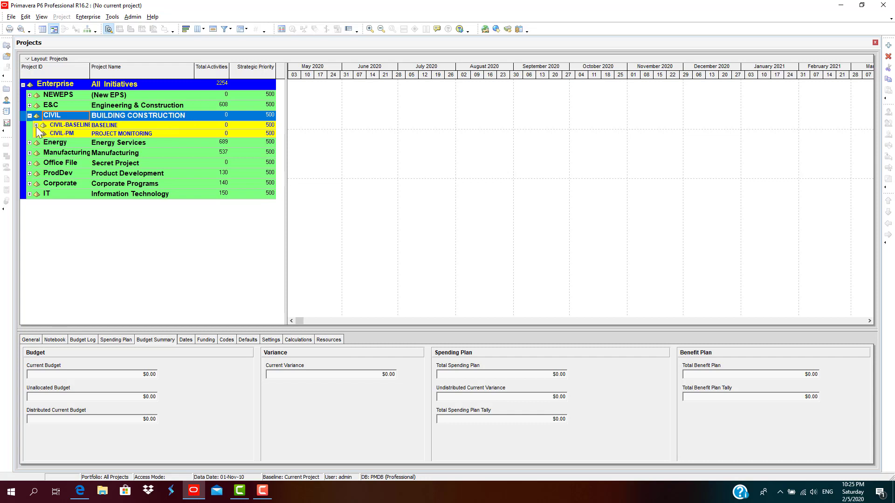
{"action": "double_click", "coordinate": [52, 126]}
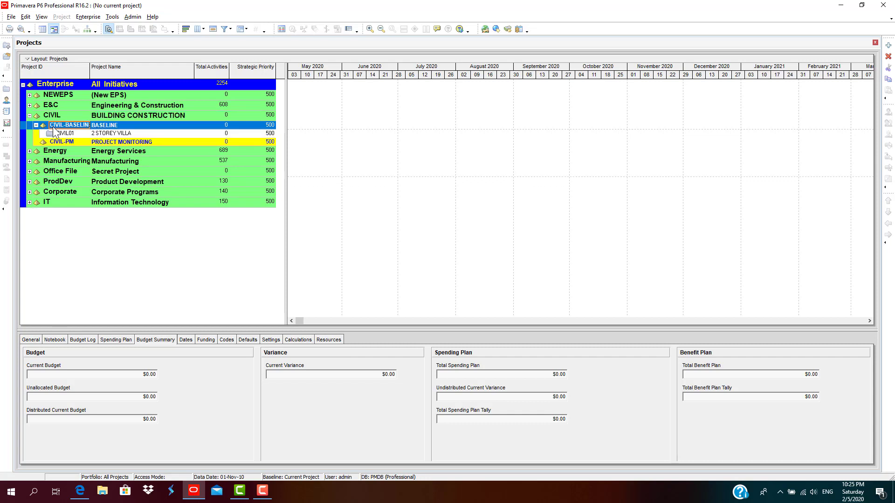
{"action": "left_click", "coordinate": [163, 133]}
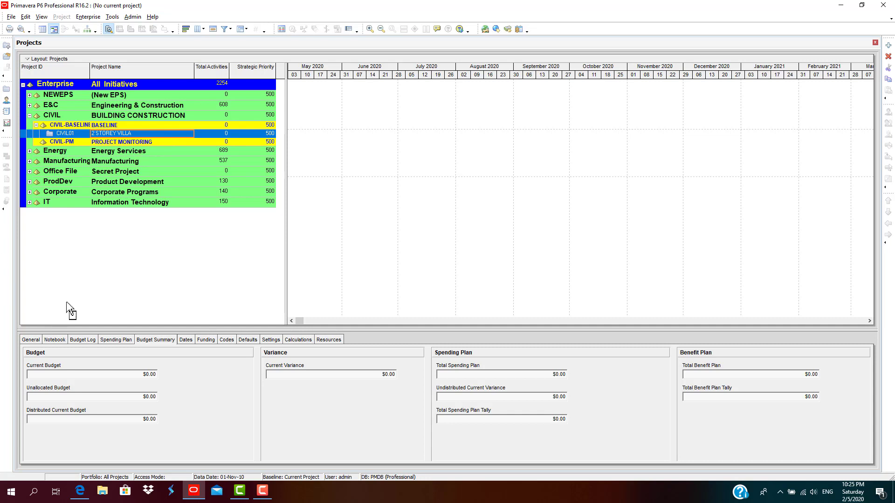
Browse CIVIL01's detail tabs from General through Codes, finishing on the Defaults tab
{"action": "left_click", "coordinate": [29, 343]}
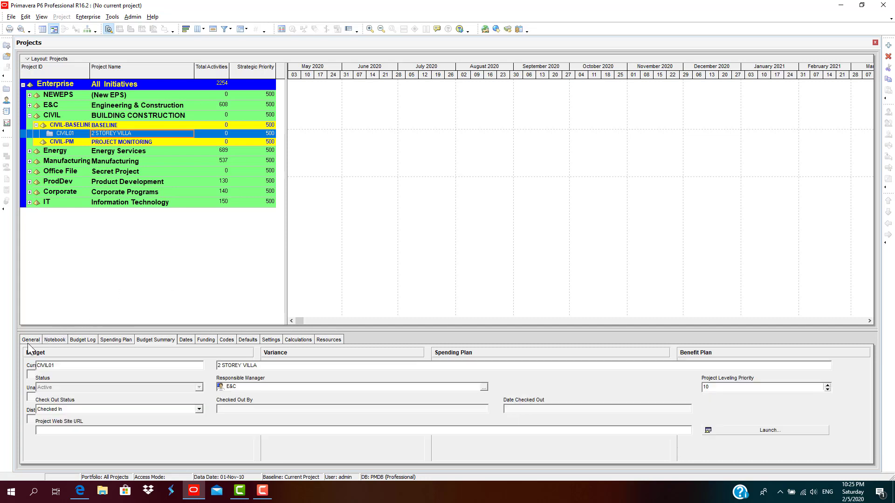
{"action": "left_click", "coordinate": [56, 341]}
{"action": "left_click", "coordinate": [86, 338]}
{"action": "left_click", "coordinate": [115, 341]}
{"action": "left_click", "coordinate": [156, 340]}
{"action": "left_click", "coordinate": [185, 340]}
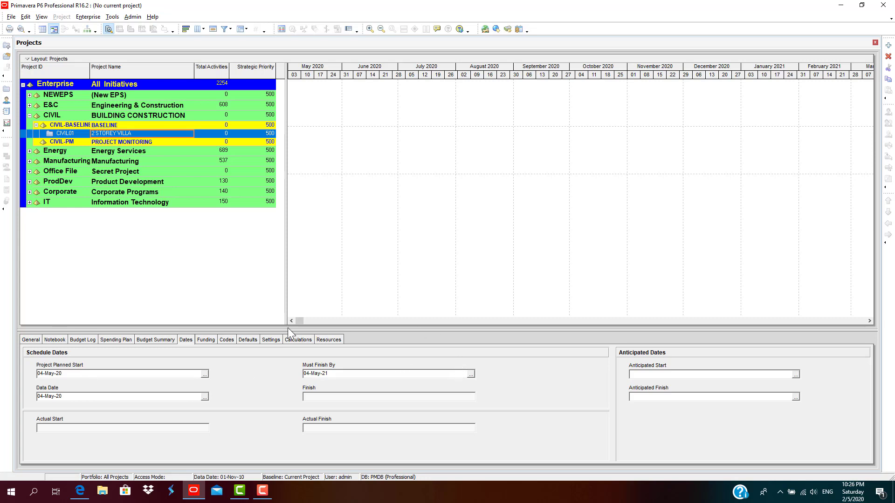
{"action": "left_click", "coordinate": [211, 343]}
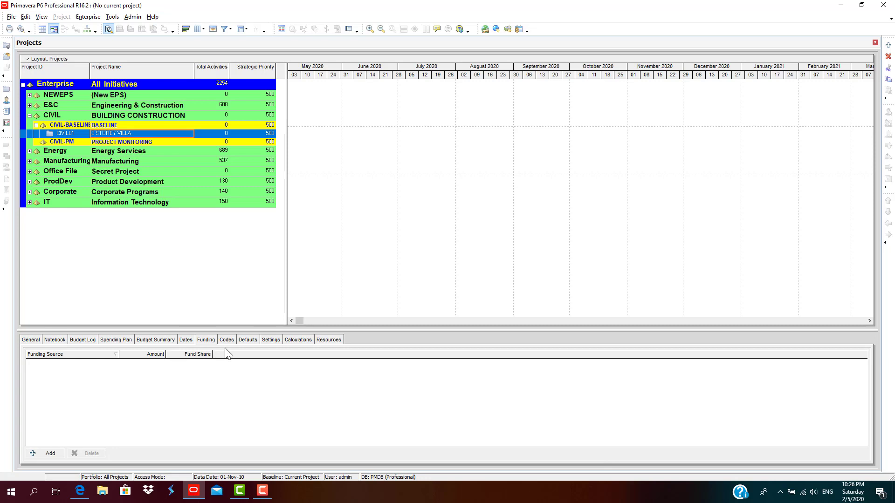
{"action": "left_click", "coordinate": [228, 341]}
{"action": "left_click", "coordinate": [247, 341]}
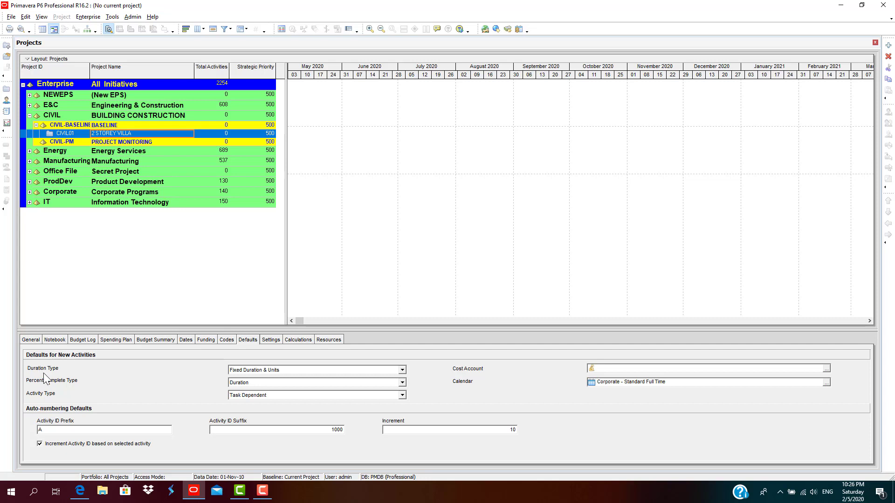
Keep Fixed Duration & Units, Duration percent complete and Task Dependent as activity defaults
{"action": "left_click", "coordinate": [348, 371]}
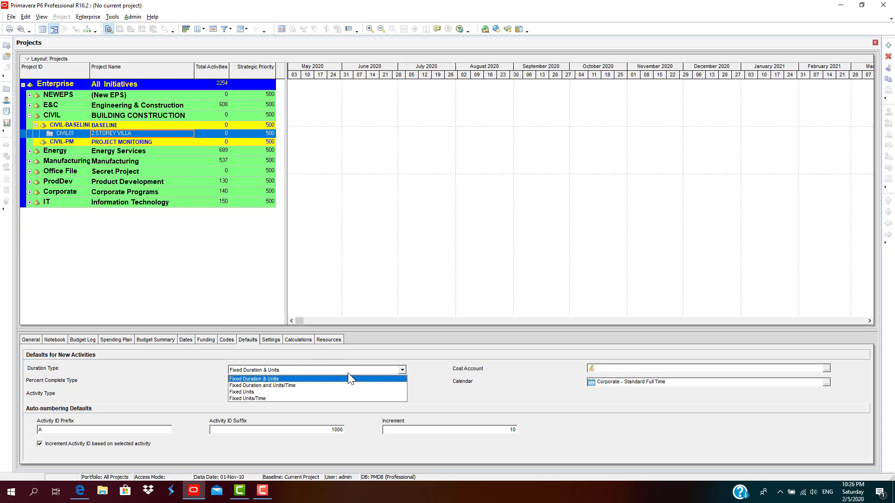
{"action": "left_click", "coordinate": [340, 380]}
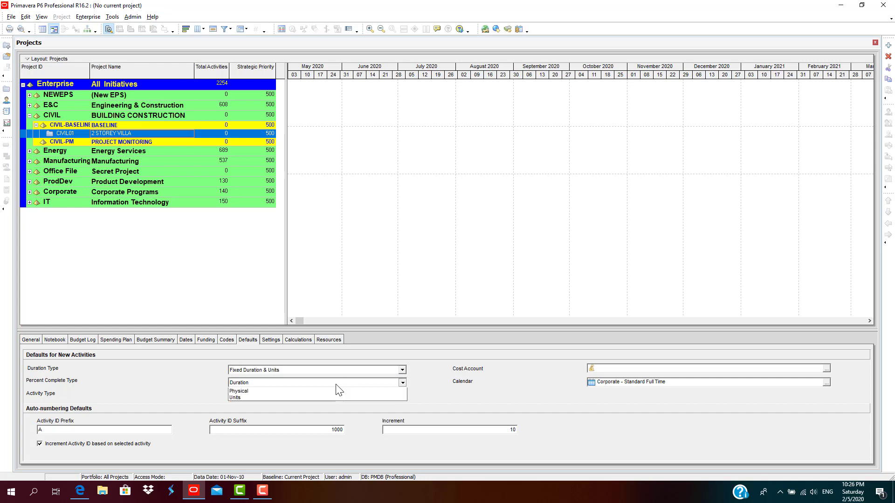
{"action": "left_click", "coordinate": [336, 383]}
{"action": "left_click", "coordinate": [332, 392]}
{"action": "left_click", "coordinate": [332, 396]}
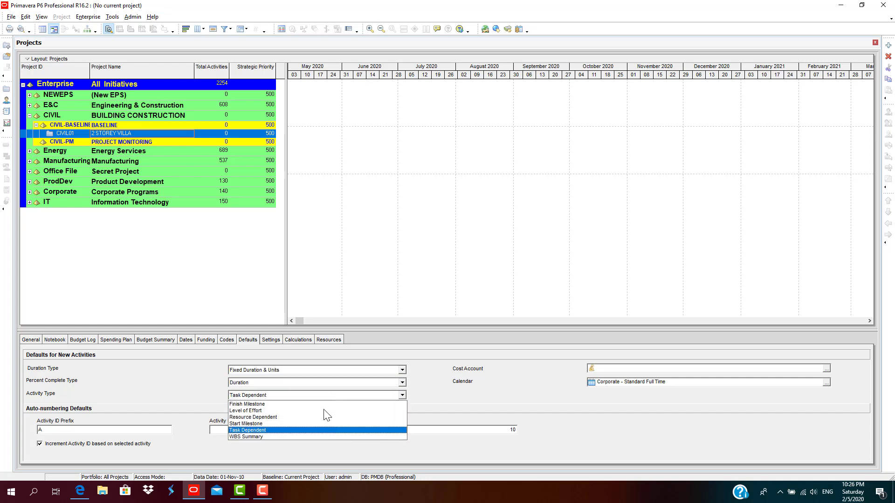
{"action": "left_click", "coordinate": [315, 429]}
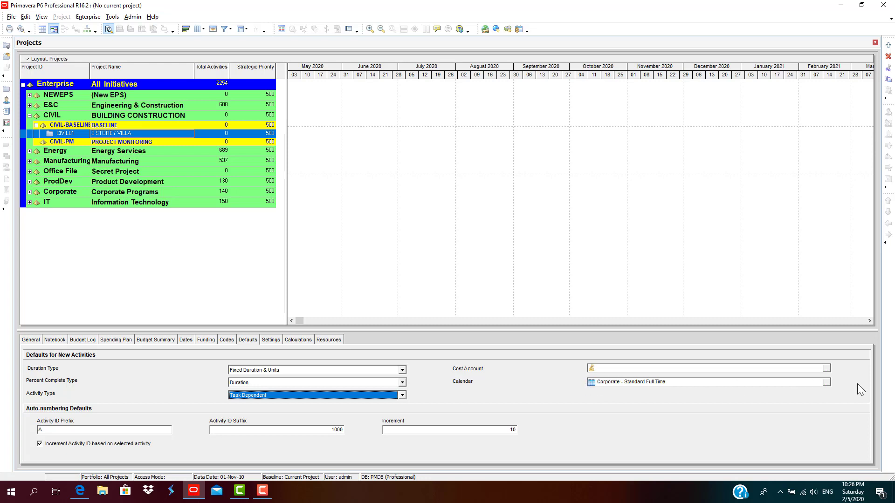
Set the project's default calendar to 7-Day Workweek
{"action": "left_click", "coordinate": [825, 382]}
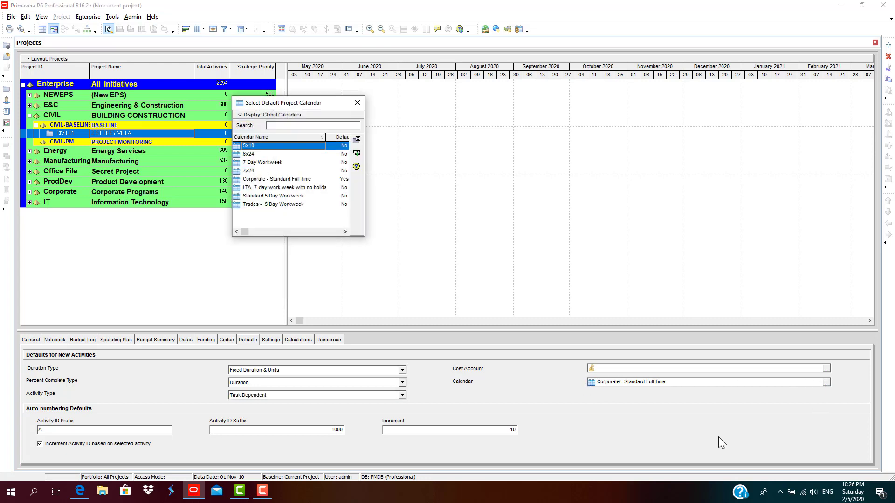
{"action": "left_click_drag", "start_coordinate": [330, 104], "coordinate": [776, 175]}
{"action": "left_click_drag", "start_coordinate": [679, 285], "coordinate": [632, 283]}
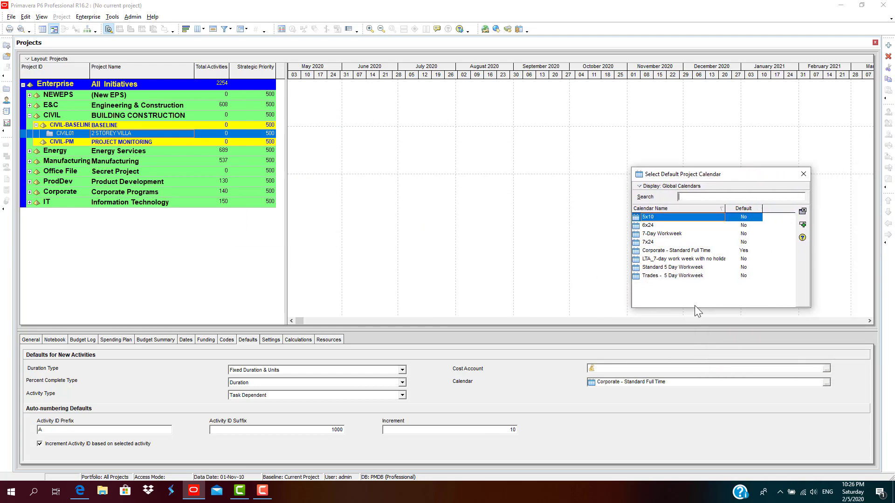
{"action": "left_click_drag", "start_coordinate": [698, 307], "coordinate": [703, 255]}
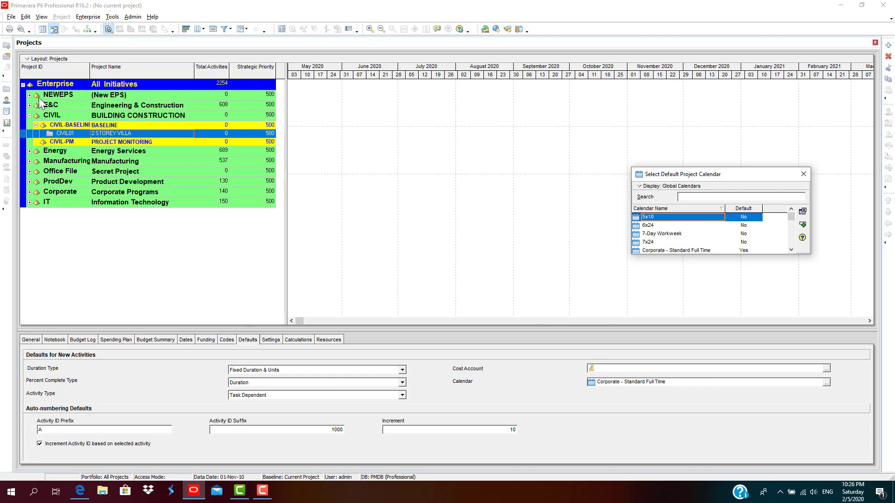
{"action": "left_click", "coordinate": [677, 234]}
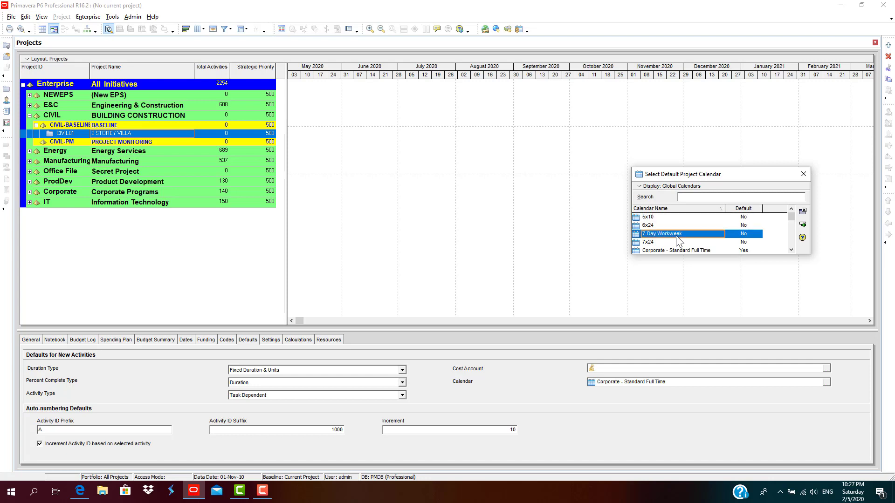
{"action": "left_click", "coordinate": [802, 226]}
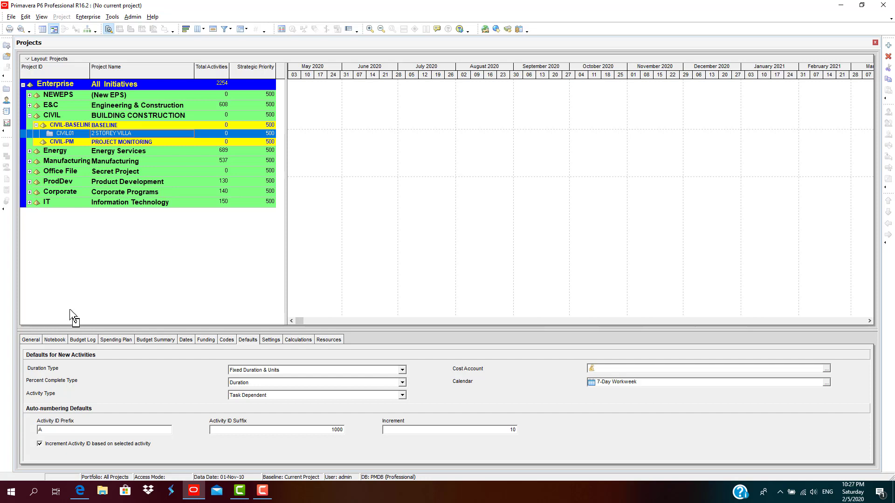
Open the CIVIL01 project from its right-click menu and bring up the Project menu
{"action": "right_click", "coordinate": [181, 134]}
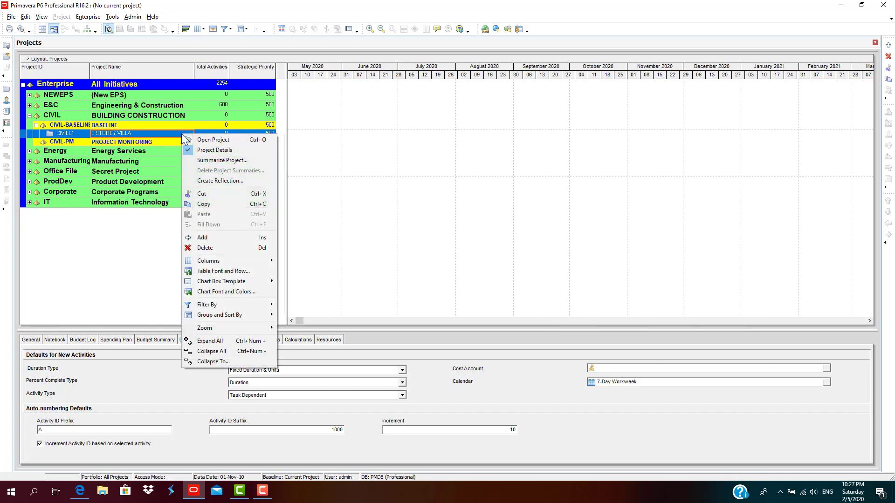
{"action": "left_click", "coordinate": [199, 140]}
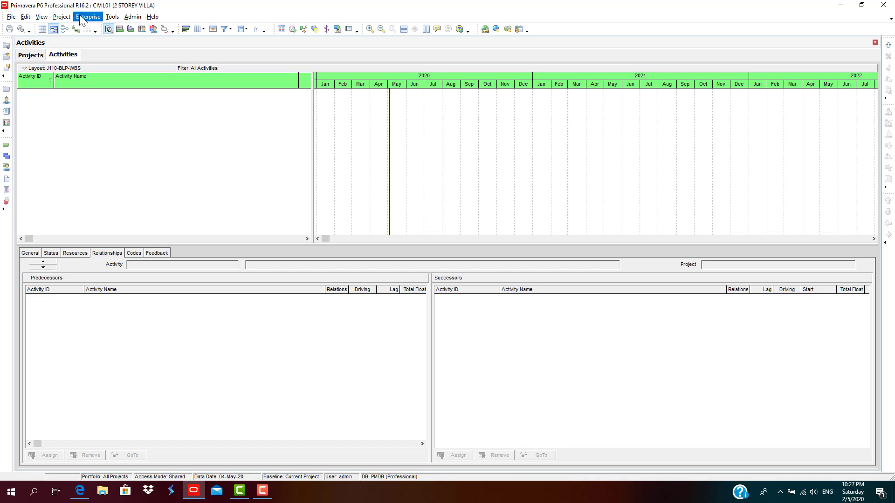
{"action": "left_click", "coordinate": [68, 19]}
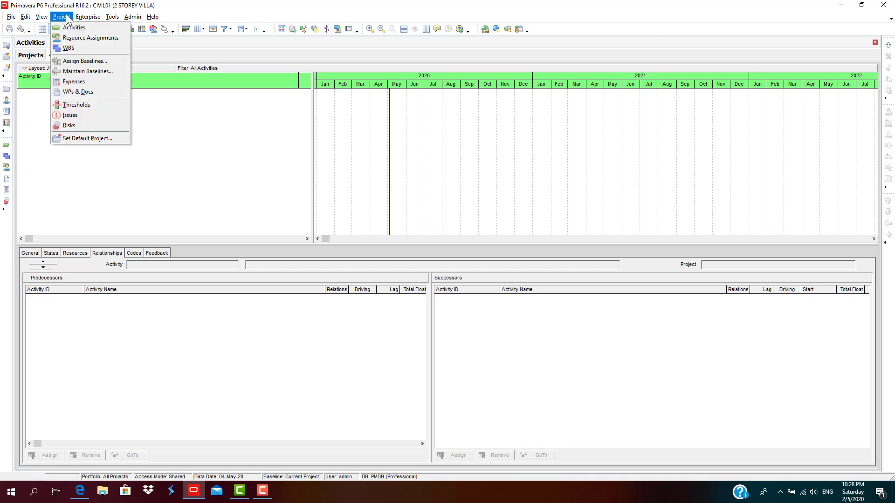
In the WBS window, add CIVIL01.1 '2 Storey Villa Rev0' and a blank child beneath it
{"action": "left_click", "coordinate": [69, 48]}
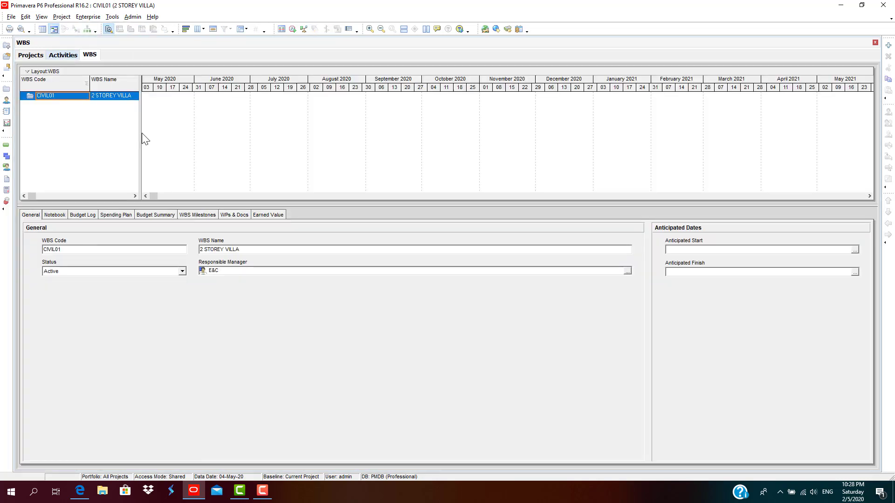
{"action": "left_click_drag", "start_coordinate": [143, 137], "coordinate": [319, 136]}
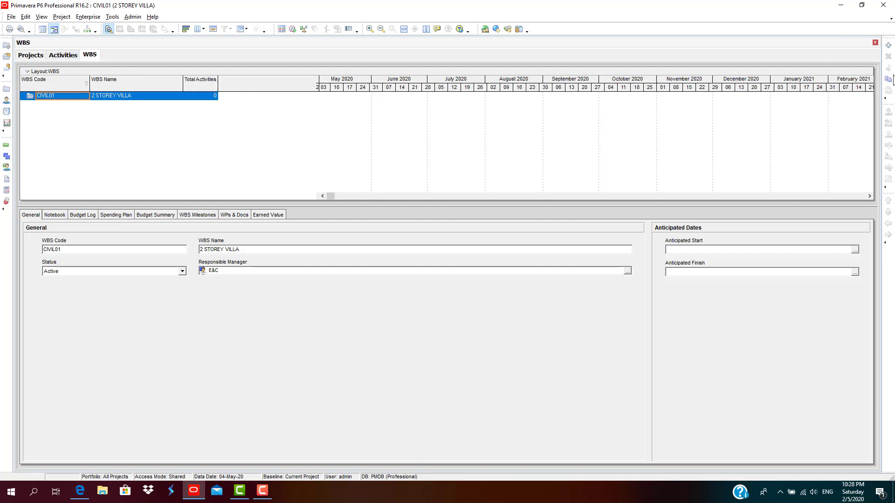
{"action": "left_click", "coordinate": [888, 45]}
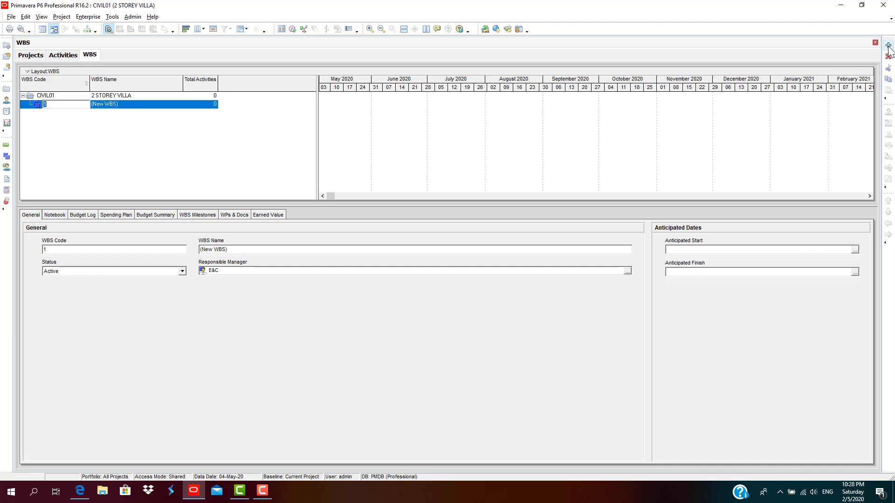
{"action": "left_click", "coordinate": [156, 105]}
{"action": "left_click", "coordinate": [154, 105]}
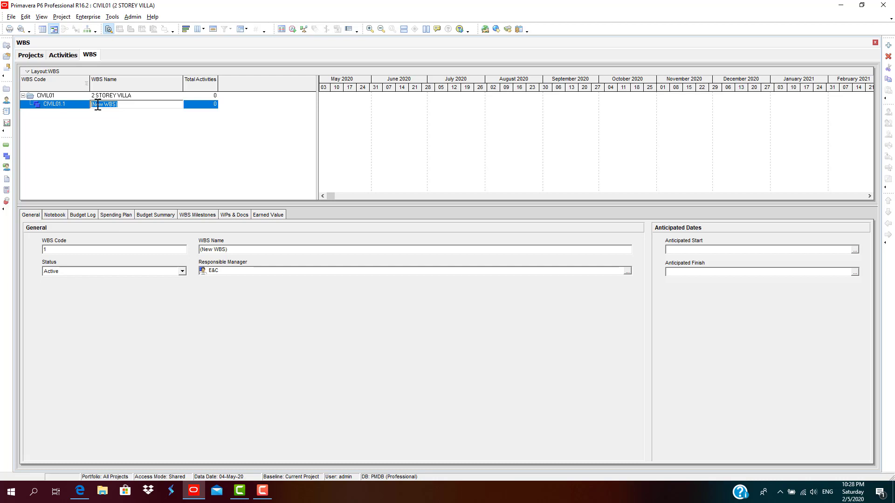
{"action": "type", "text": "2 Storey Villa Rev0"}
{"action": "left_click", "coordinate": [888, 45]}
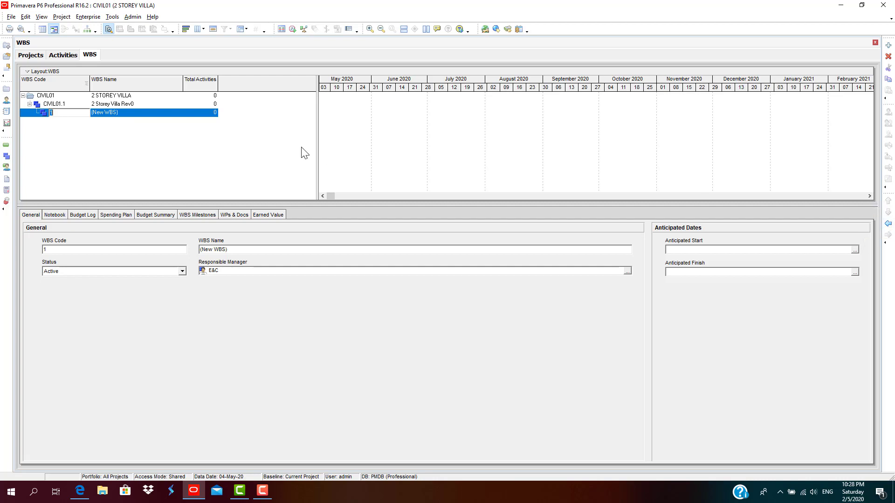
Name child element CIVIL01.1.1 'Preconstruction Construction approval'
{"action": "left_click", "coordinate": [104, 112]}
{"action": "left_click", "coordinate": [122, 113]}
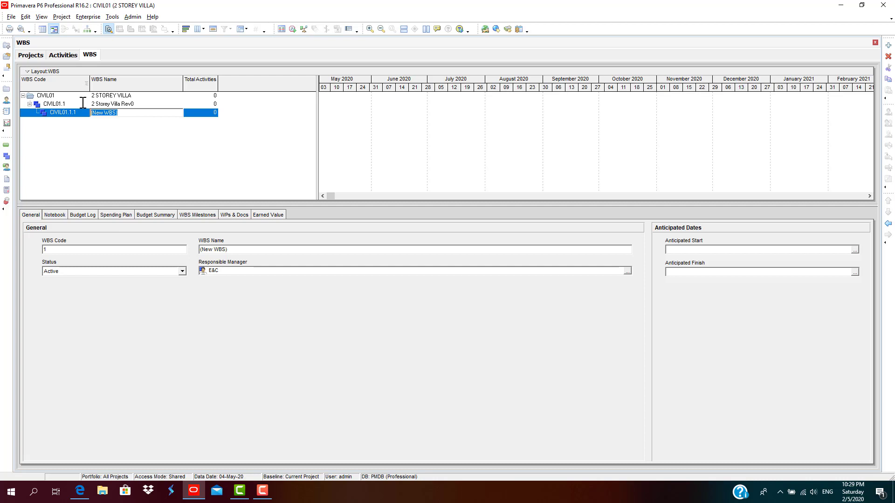
{"action": "type", "text": "Preconstruction Construction approval"}
{"action": "key", "text": "Return"}
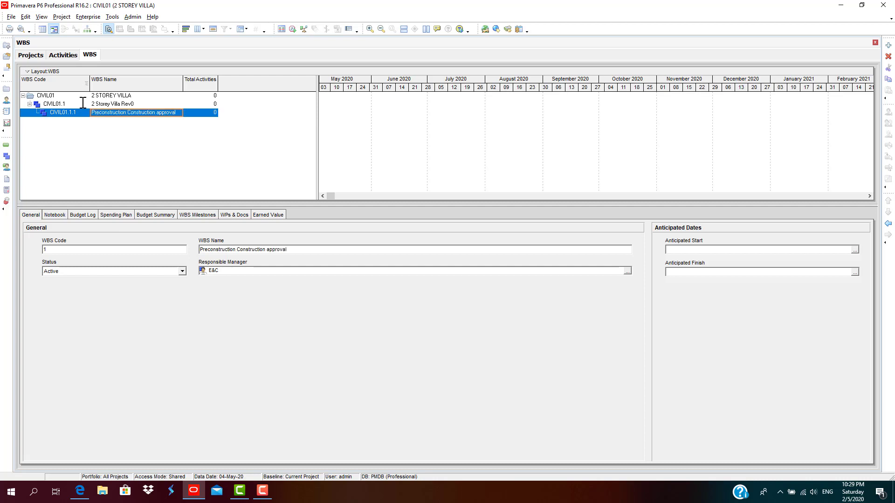
Add a new element below it and name it 'Desing and Plan prep'
{"action": "left_click", "coordinate": [888, 45]}
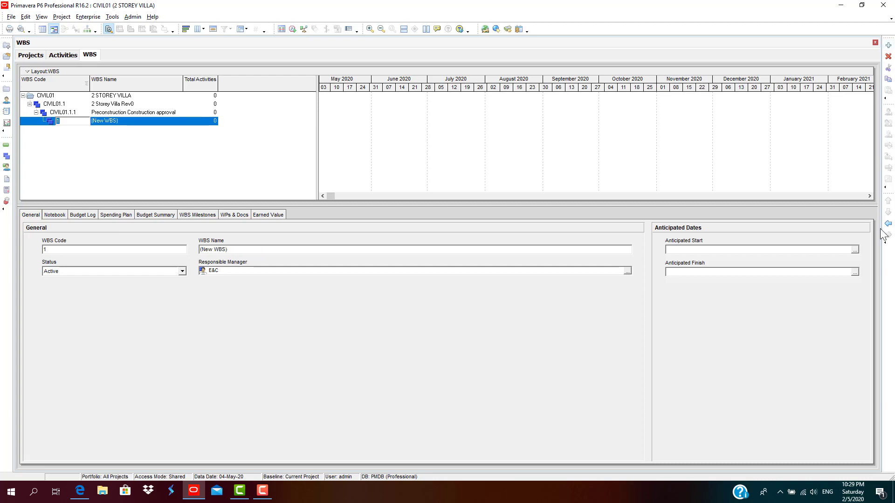
{"action": "left_click", "coordinate": [109, 115]}
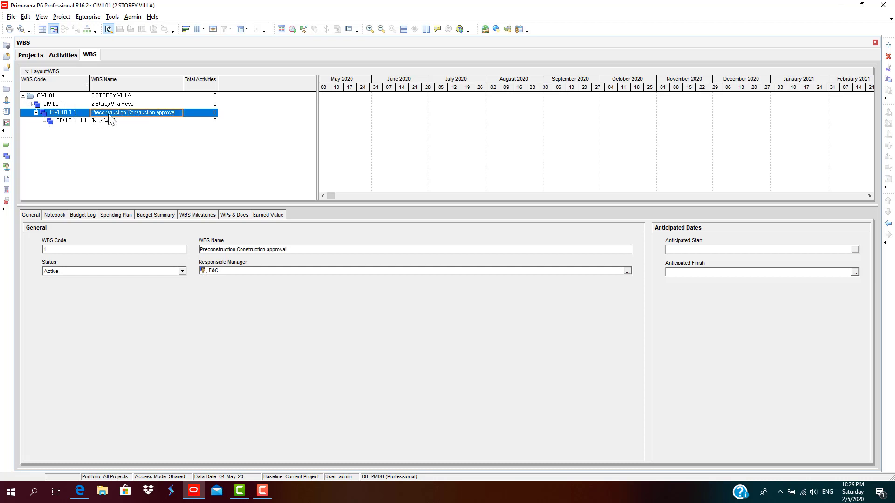
{"action": "left_click", "coordinate": [108, 120]}
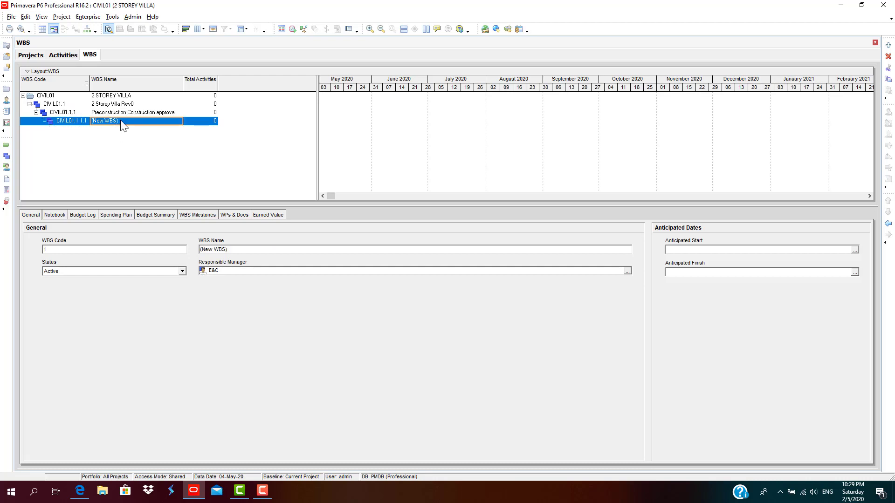
{"action": "left_click", "coordinate": [123, 125]}
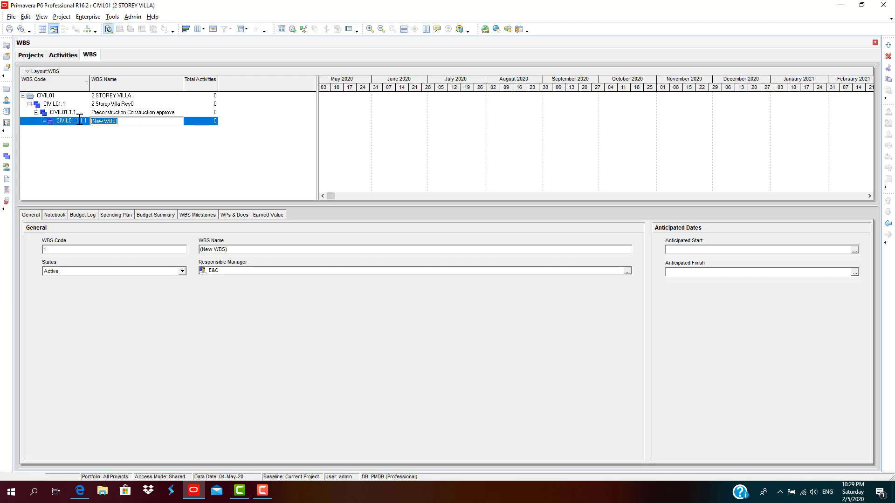
{"action": "type", "text": "Desing and Plan preparation"}
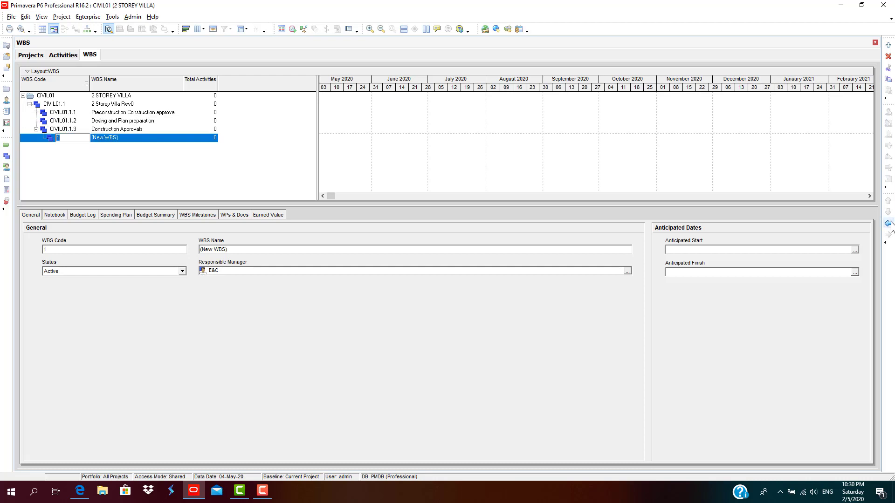
Outdent the new element and shorten CIVIL01.1.1's name to 'Preconstruction approval'
{"action": "left_click", "coordinate": [887, 223]}
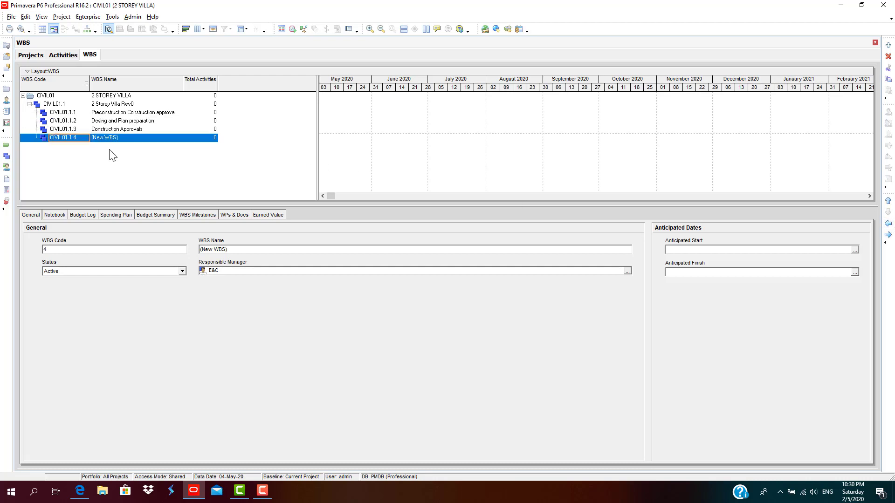
{"action": "left_click", "coordinate": [121, 136]}
{"action": "left_click", "coordinate": [121, 136]}
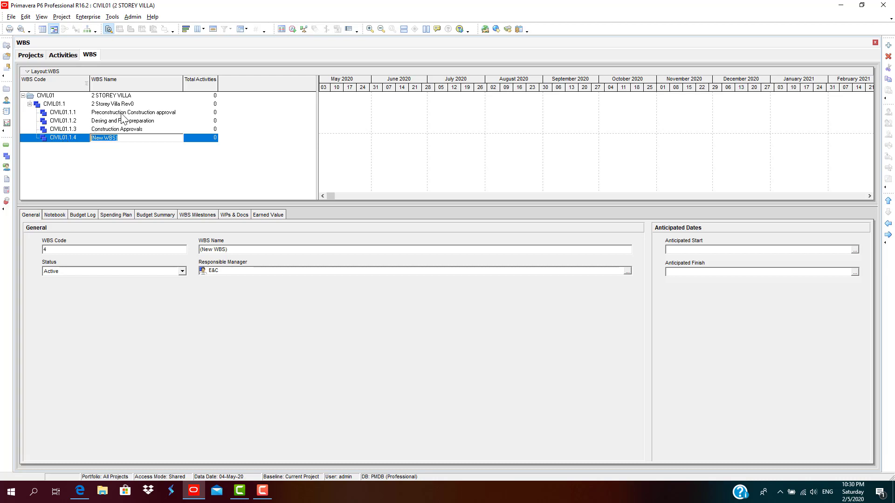
{"action": "left_click", "coordinate": [122, 114]}
{"action": "left_click_drag", "start_coordinate": [127, 113], "coordinate": [154, 114]}
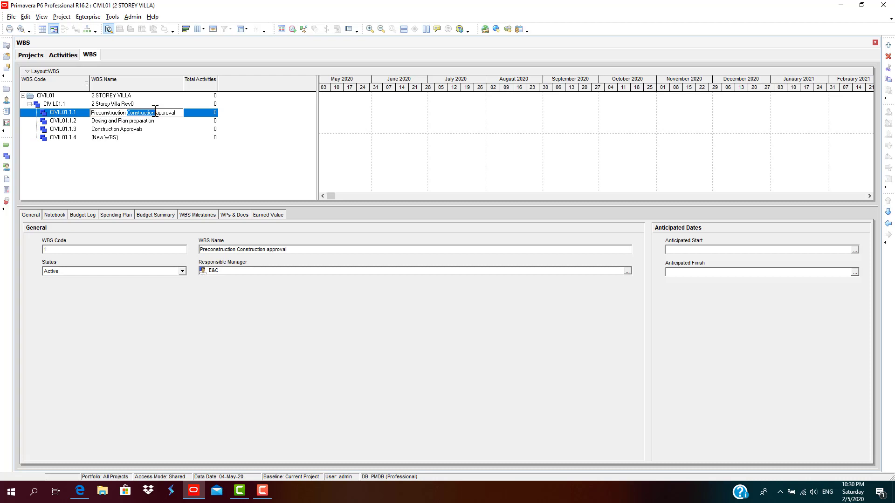
{"action": "key", "text": "Delete"}
Name the outdented element 'Sub-Structure'
{"action": "left_click", "coordinate": [124, 138]}
{"action": "left_click_drag", "start_coordinate": [123, 138], "coordinate": [51, 129]}
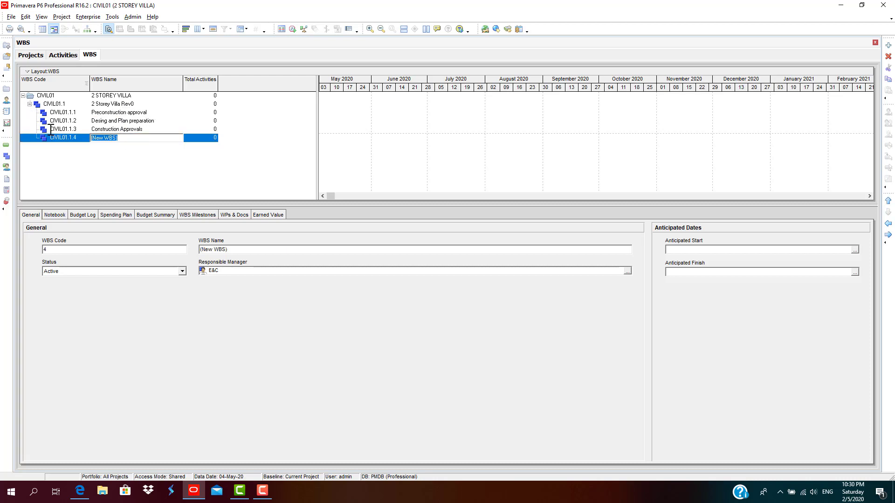
{"action": "type", "text": "Sub-Structure"}
{"action": "left_click", "coordinate": [102, 152]}
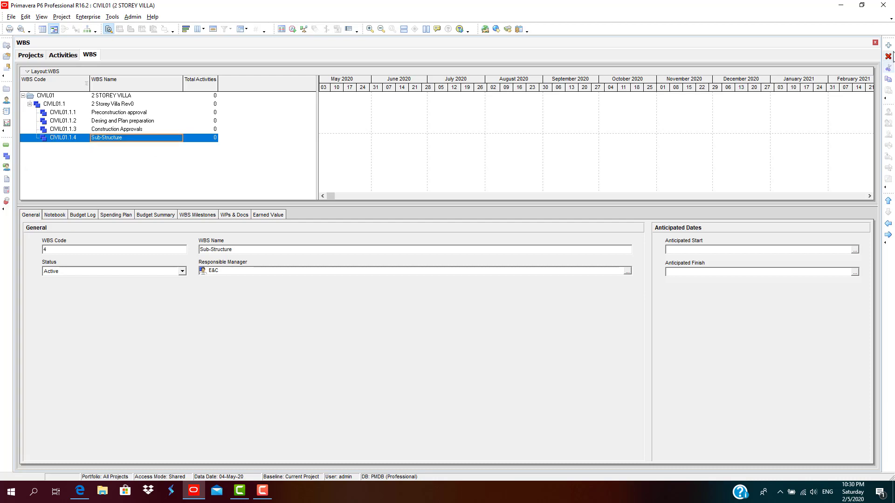
Add 'Super Structure Works' at the same level as Sub-Structure
{"action": "left_click", "coordinate": [888, 45]}
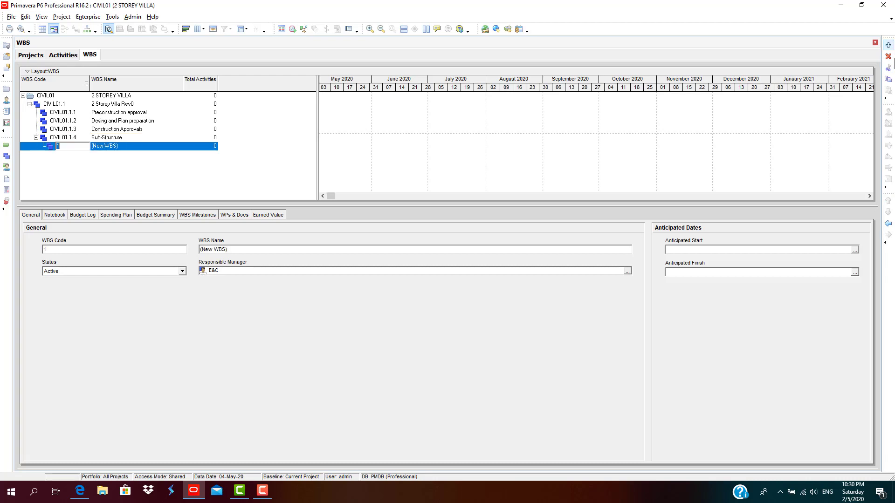
{"action": "left_click", "coordinate": [888, 224]}
{"action": "left_click", "coordinate": [134, 146]}
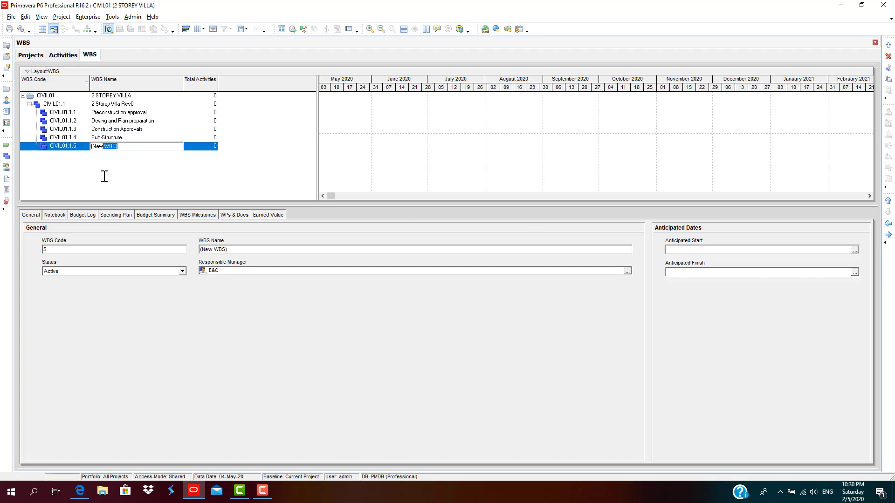
{"action": "double_click", "coordinate": [108, 146]}
{"action": "left_click_drag", "start_coordinate": [118, 147], "coordinate": [64, 149]}
{"action": "type", "text": "Super Structure Works"}
{"action": "key", "text": "Return"}
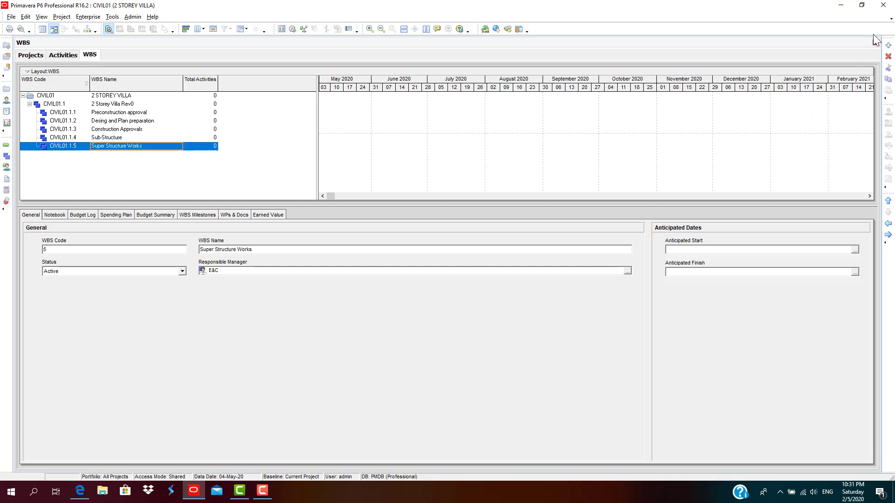
Add 'Architectural and Finishing Works' at that level, then review the WBS elements
{"action": "left_click", "coordinate": [887, 44]}
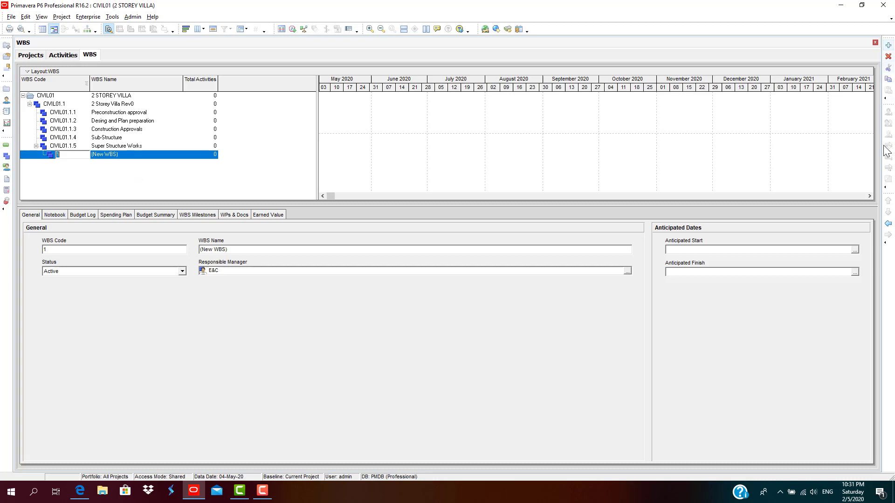
{"action": "left_click", "coordinate": [887, 224]}
{"action": "left_click", "coordinate": [146, 156]}
{"action": "type", "text": "Architectural and "}
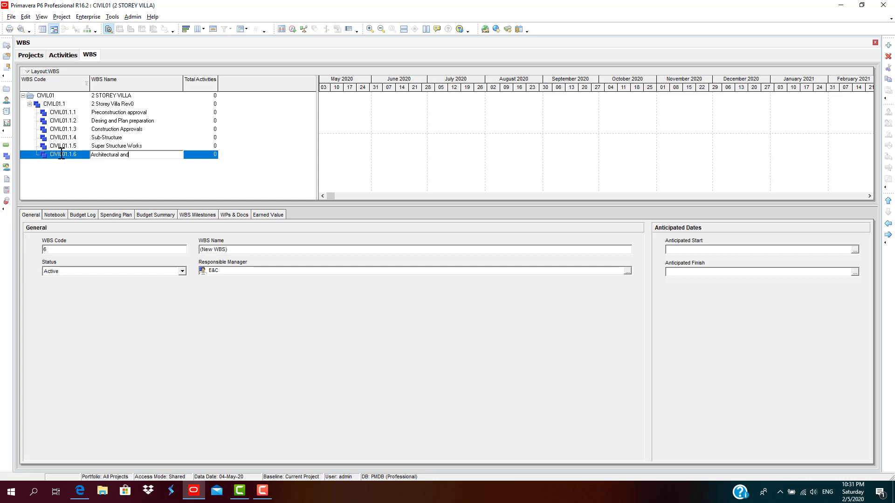
{"action": "type", "text": "Finishing Works"}
{"action": "left_click", "coordinate": [130, 121]}
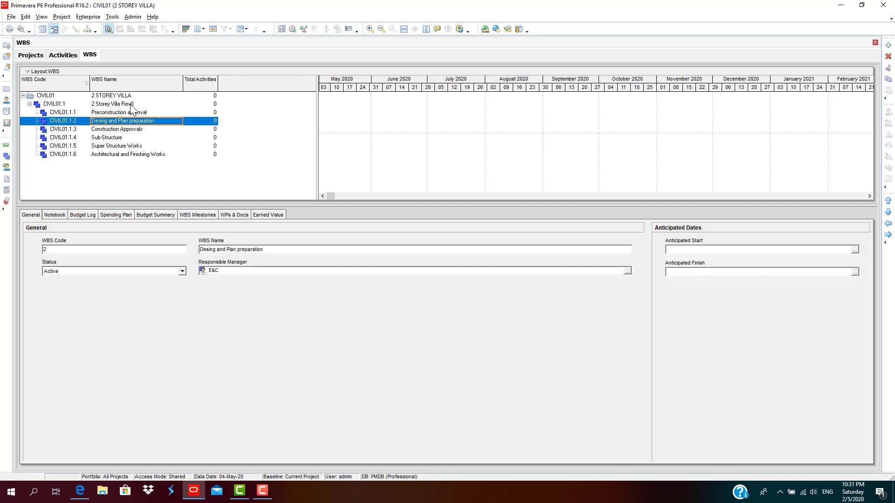
{"action": "left_click", "coordinate": [120, 137]}
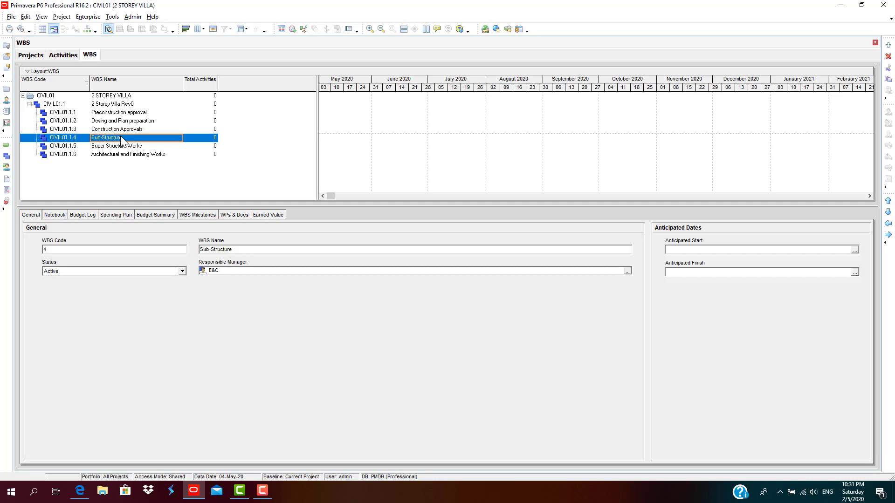
{"action": "left_click", "coordinate": [124, 96]}
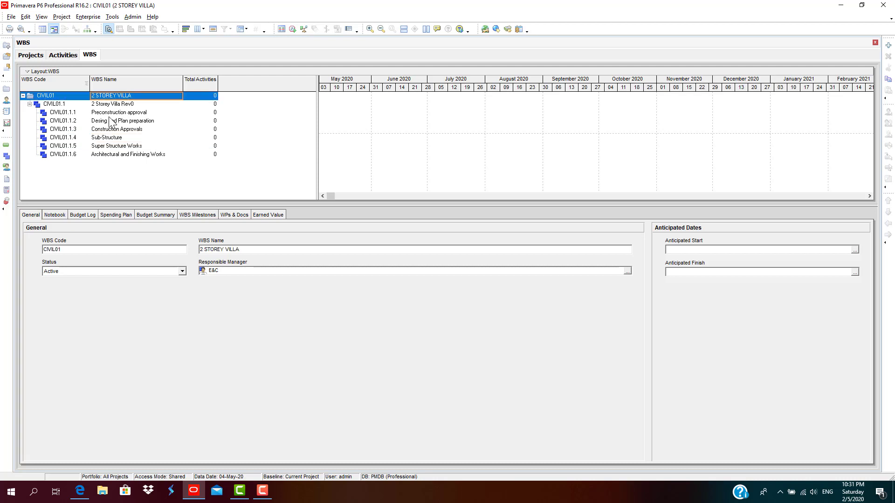
{"action": "left_click", "coordinate": [111, 147]}
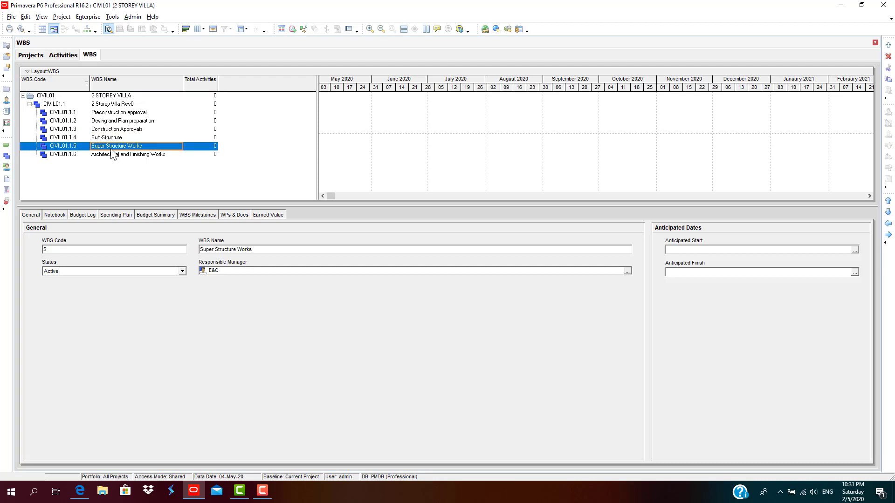
Add child element 'Foundation' under Sub-Structure
{"action": "left_click", "coordinate": [114, 138]}
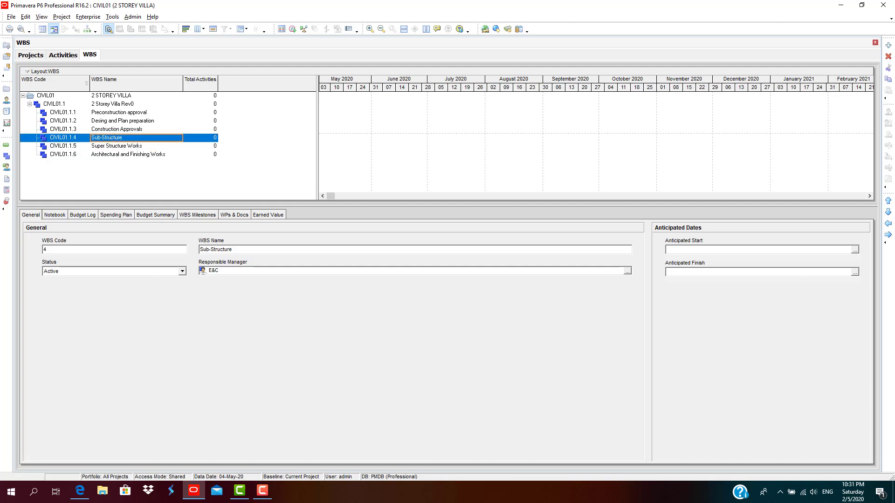
{"action": "left_click", "coordinate": [888, 45]}
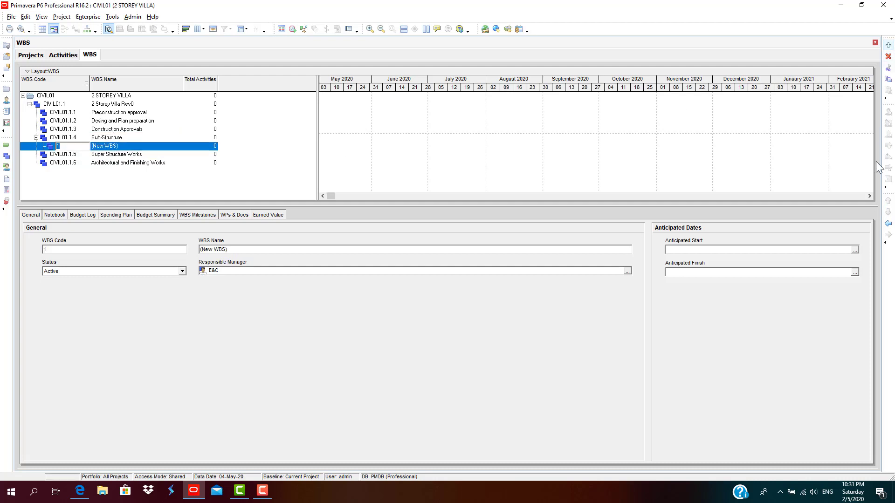
{"action": "left_click", "coordinate": [111, 146]}
{"action": "type", "text": "Foundation"}
{"action": "key", "text": "Return"}
{"action": "key", "text": "Insert"}
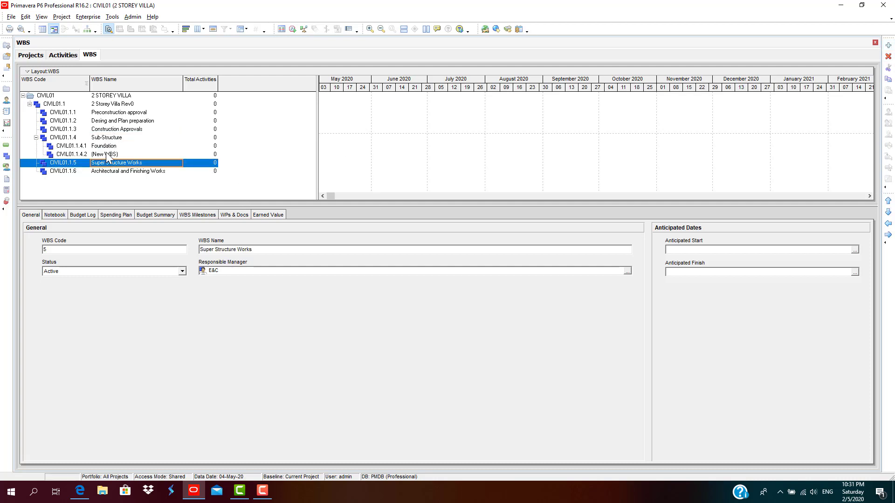
Add a second child 'Ground beam and Slab', correcting the 'Slb' typo
{"action": "left_click", "coordinate": [158, 154]}
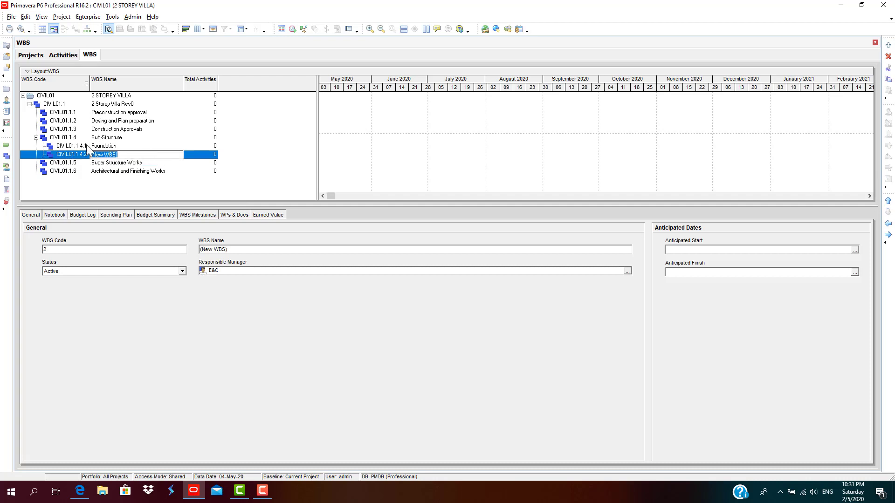
{"action": "key", "text": "BackSpace"}
{"action": "type", "text": "Ground beam and Slb"}
{"action": "key", "text": "Return"}
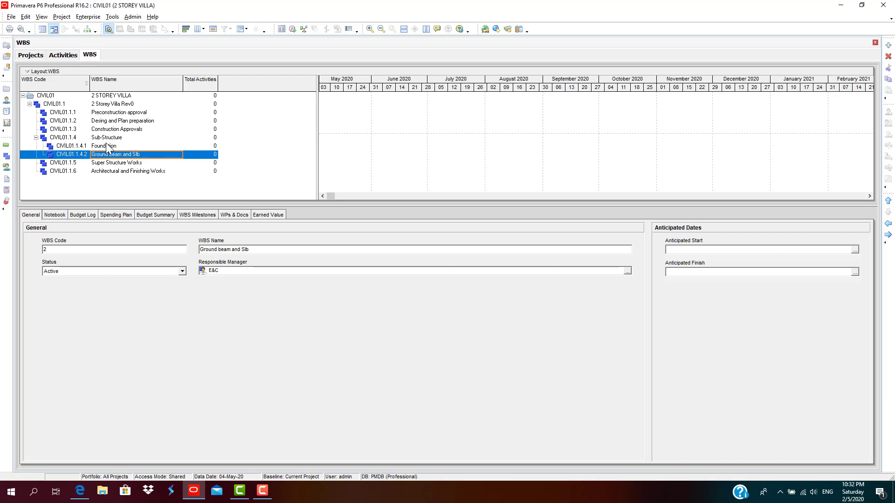
{"action": "left_click", "coordinate": [104, 146]}
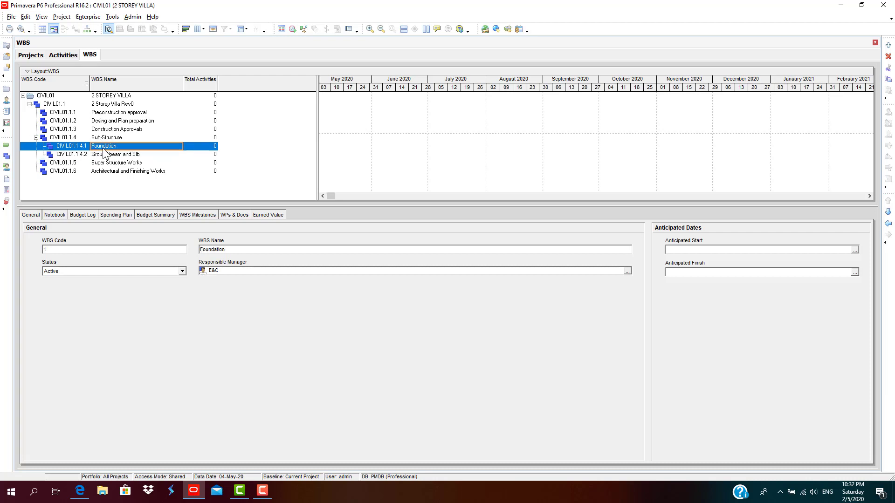
{"action": "left_click", "coordinate": [112, 155]}
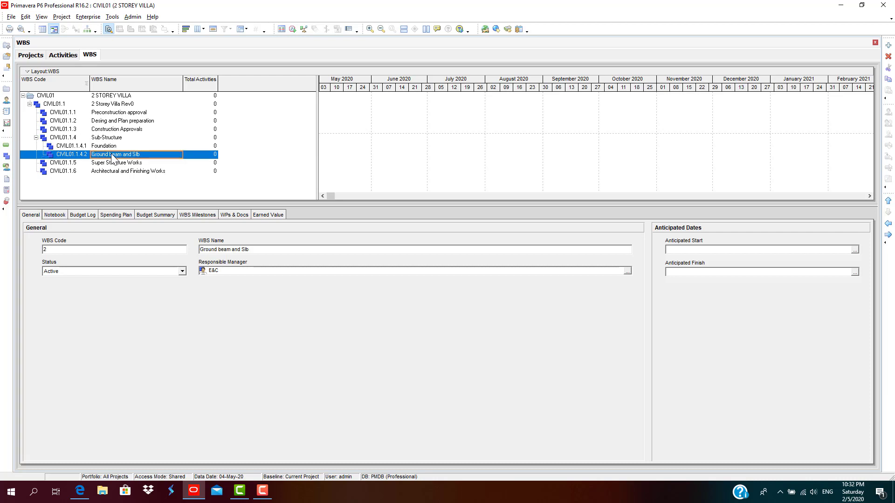
{"action": "left_click", "coordinate": [135, 154]}
{"action": "left_click", "coordinate": [136, 155]}
{"action": "type", "text": "a"}
{"action": "left_click", "coordinate": [111, 139]}
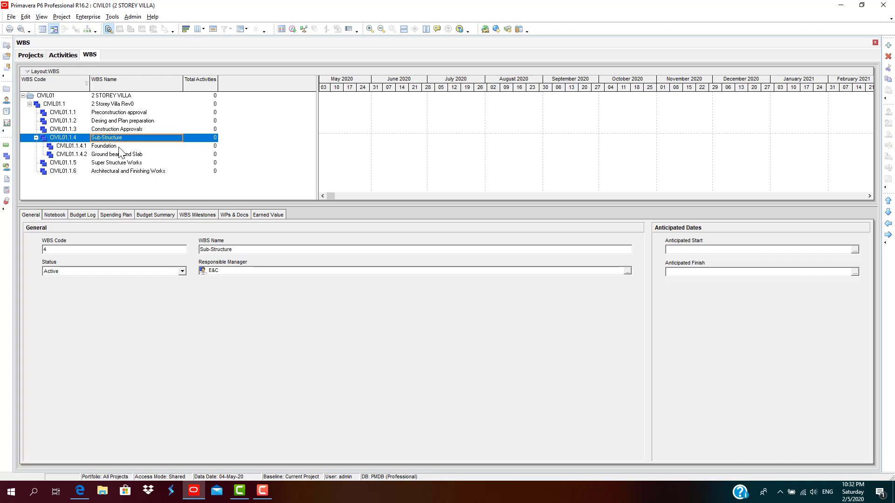
{"action": "left_click", "coordinate": [37, 138]}
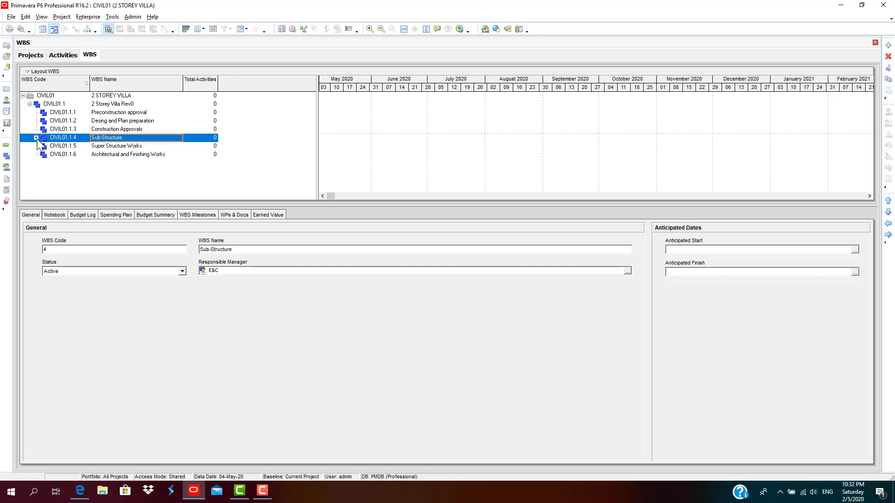
{"action": "left_click", "coordinate": [36, 138]}
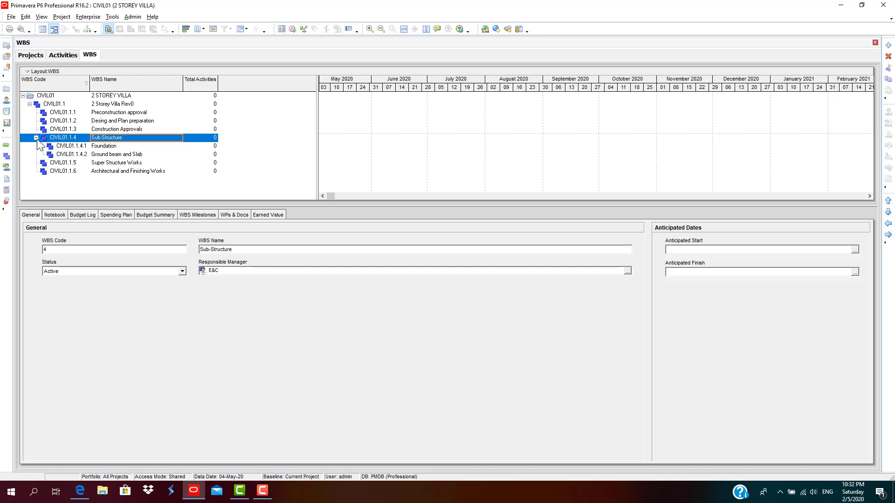
{"action": "left_click", "coordinate": [36, 138]}
{"action": "left_click", "coordinate": [36, 138]}
{"action": "left_click", "coordinate": [95, 155]}
{"action": "right_click", "coordinate": [96, 156]}
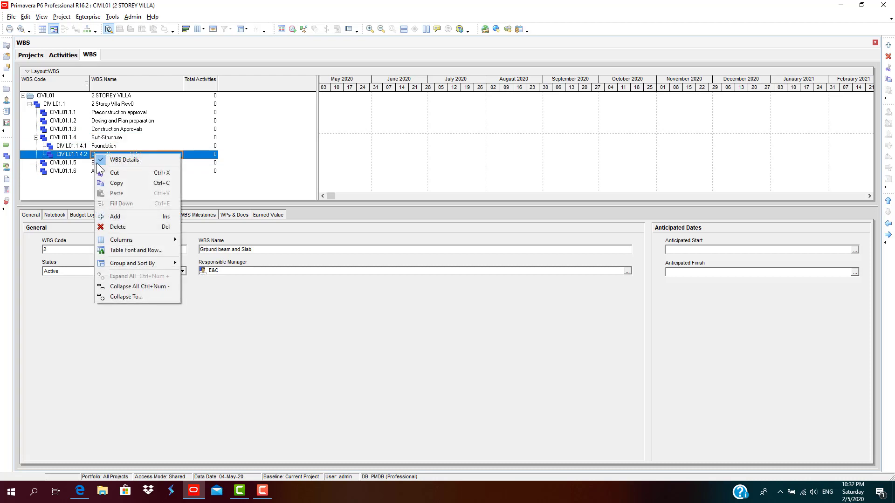
{"action": "left_click", "coordinate": [35, 138]}
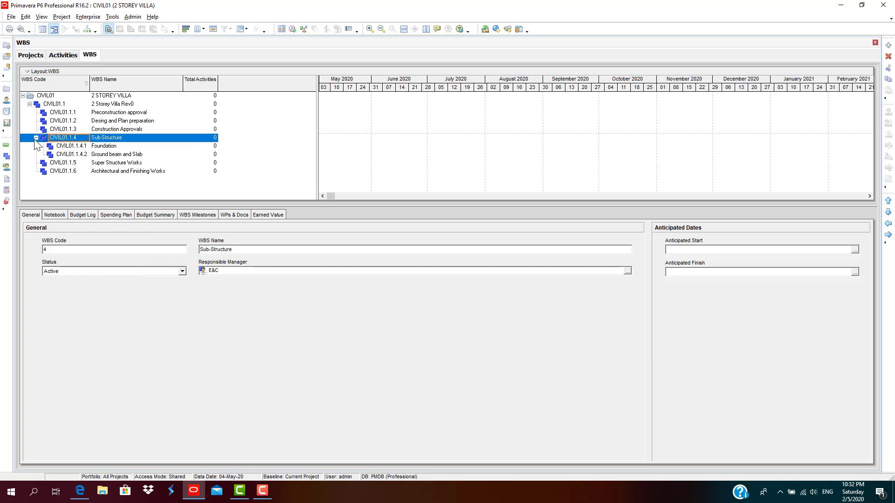
{"action": "left_click", "coordinate": [36, 138]}
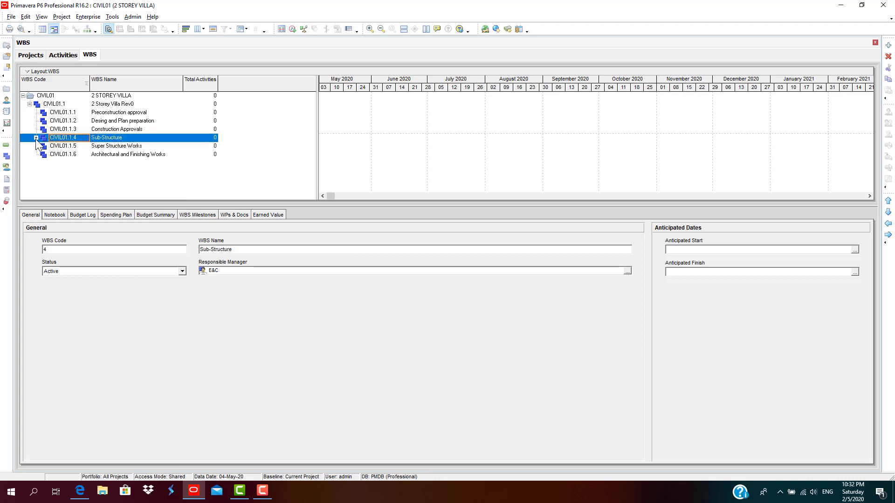
{"action": "left_click", "coordinate": [36, 138]}
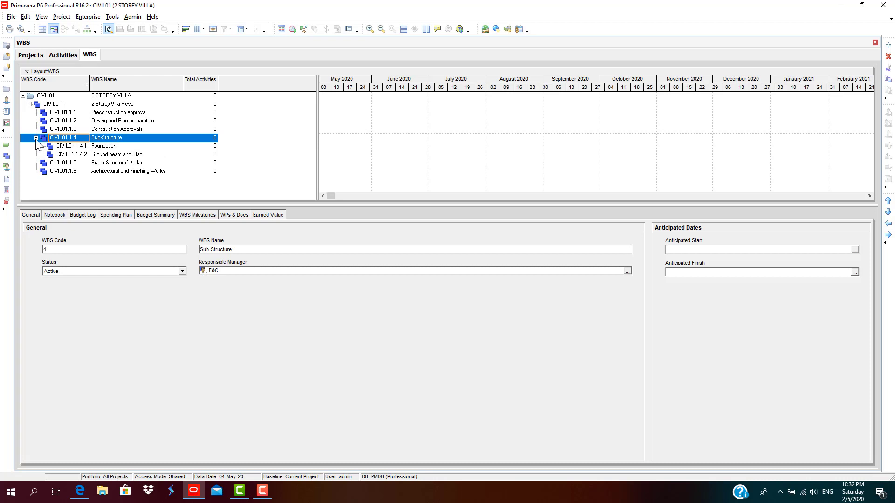
{"action": "left_click", "coordinate": [125, 146]}
{"action": "left_click", "coordinate": [122, 154]}
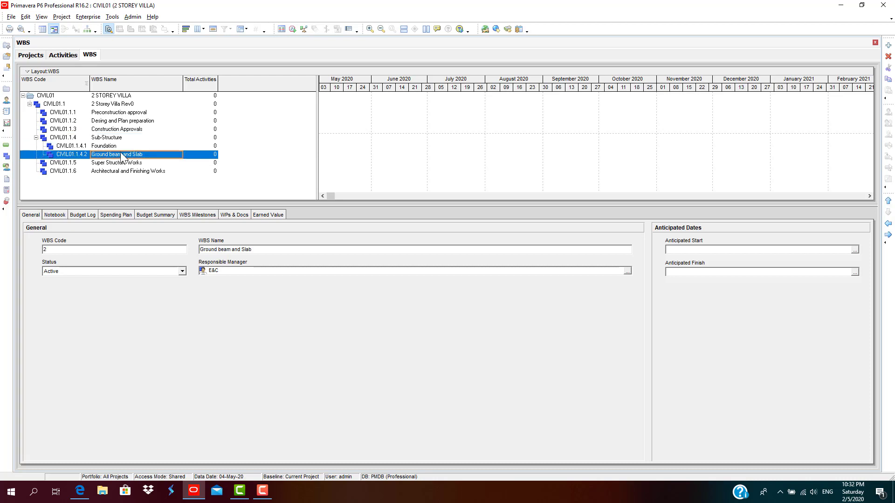
{"action": "left_click", "coordinate": [36, 138]}
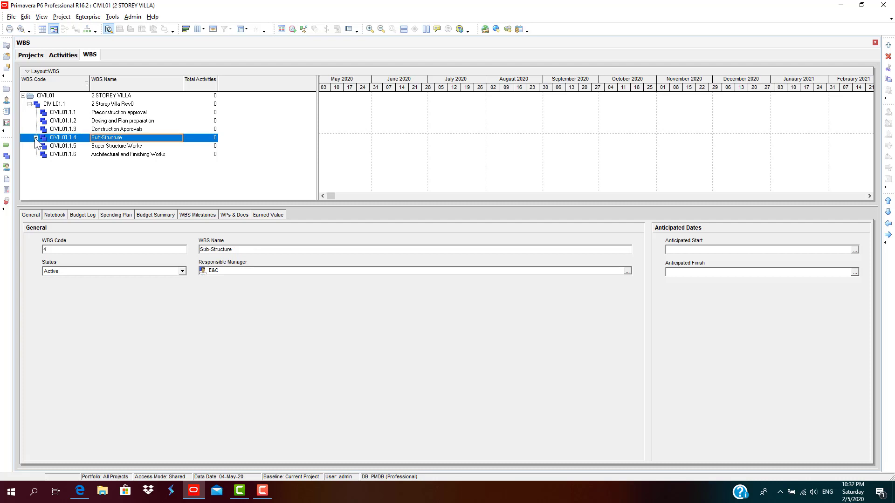
{"action": "left_click", "coordinate": [36, 137]}
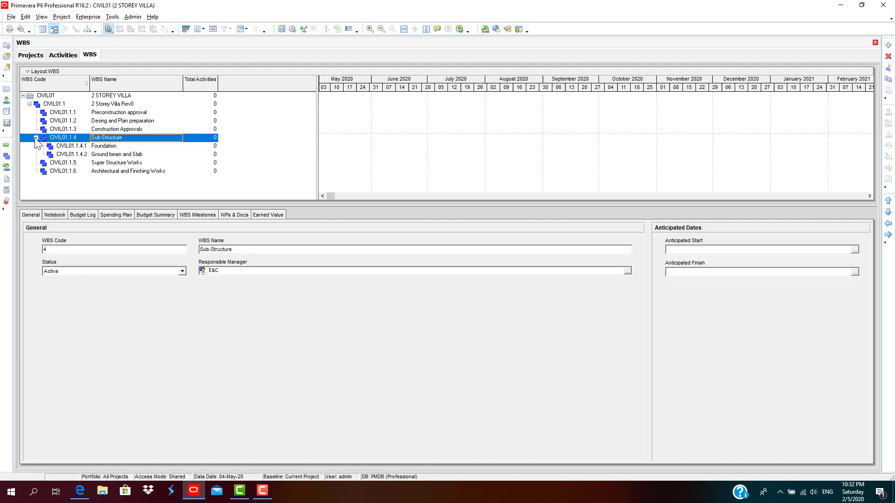
Add CIVIL01.1.5.1 'Ground Columns and Roof' under Super Structure Works
{"action": "left_click", "coordinate": [57, 163]}
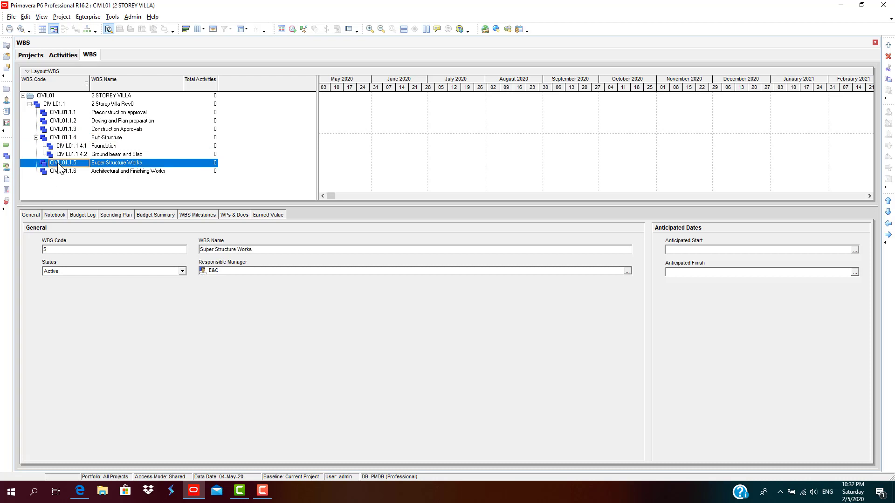
{"action": "left_click", "coordinate": [888, 45]}
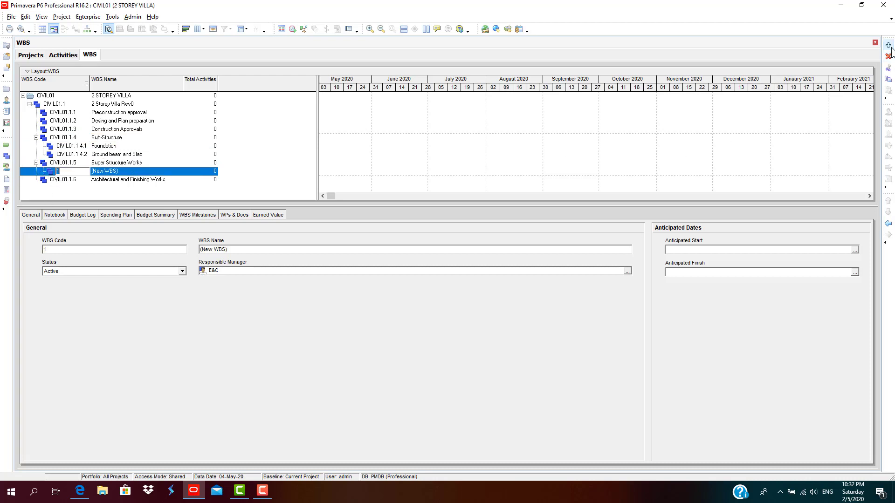
{"action": "left_click", "coordinate": [125, 172]}
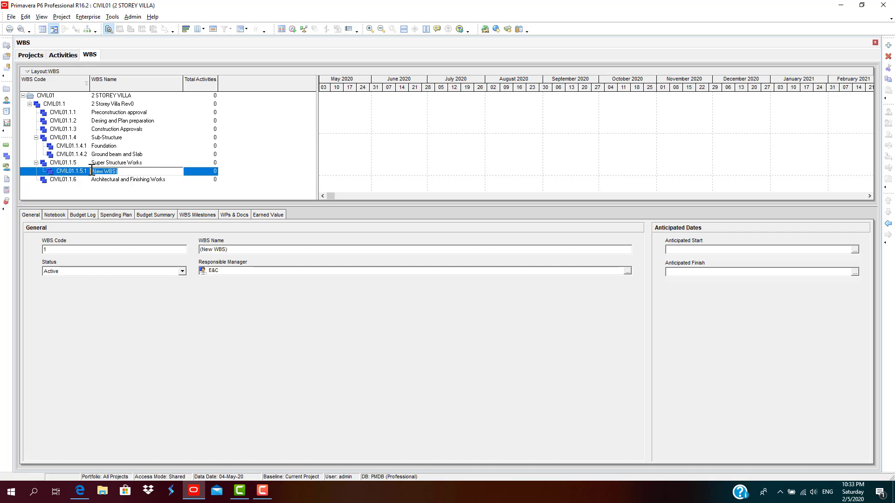
{"action": "type", "text": "Ground Columns and Roof"}
{"action": "key", "text": "Return"}
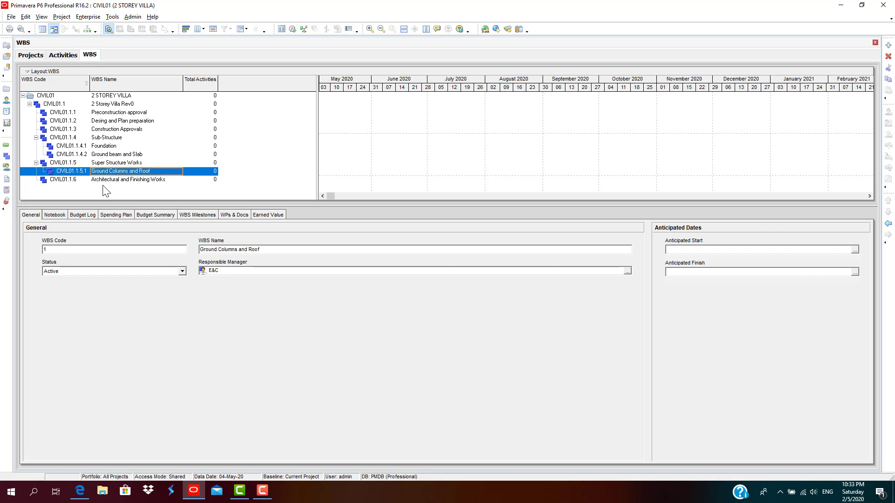
Add 'First floor column and Roof', fix its spelling, and demote it to the same level
{"action": "left_click", "coordinate": [888, 46]}
{"action": "type", "text": "First floor column and Roff"}
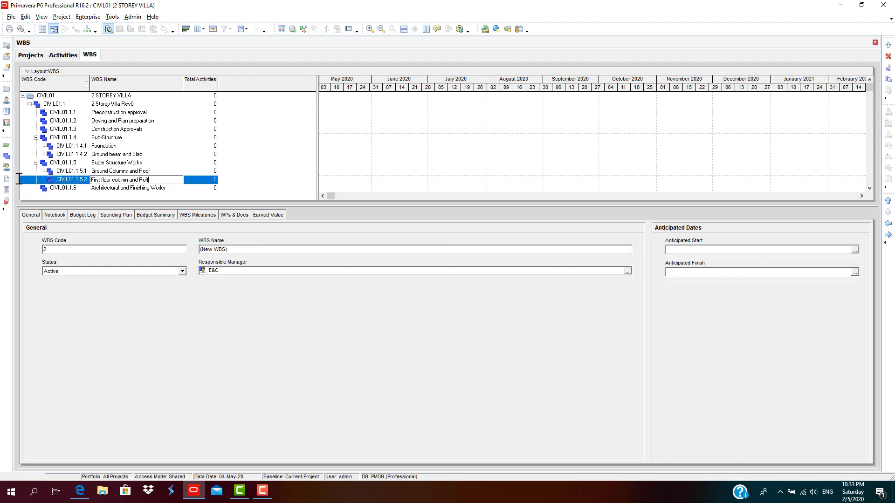
{"action": "key", "text": "Return"}
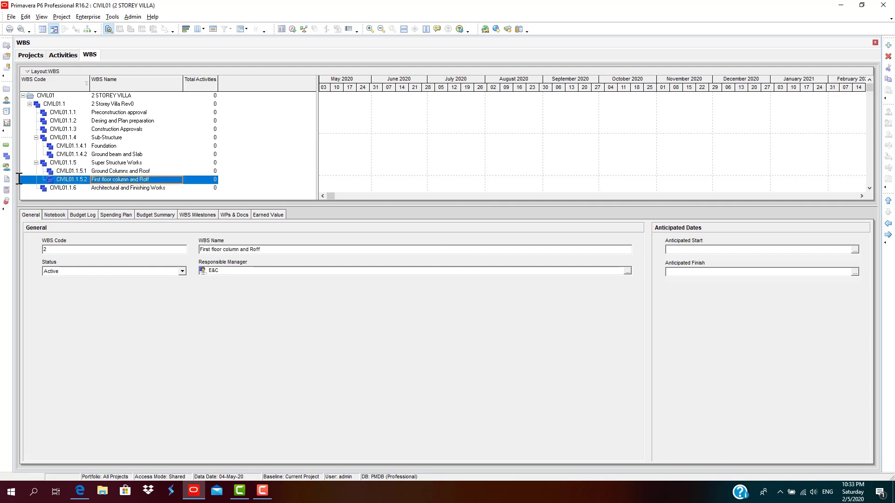
{"action": "left_click", "coordinate": [144, 183]}
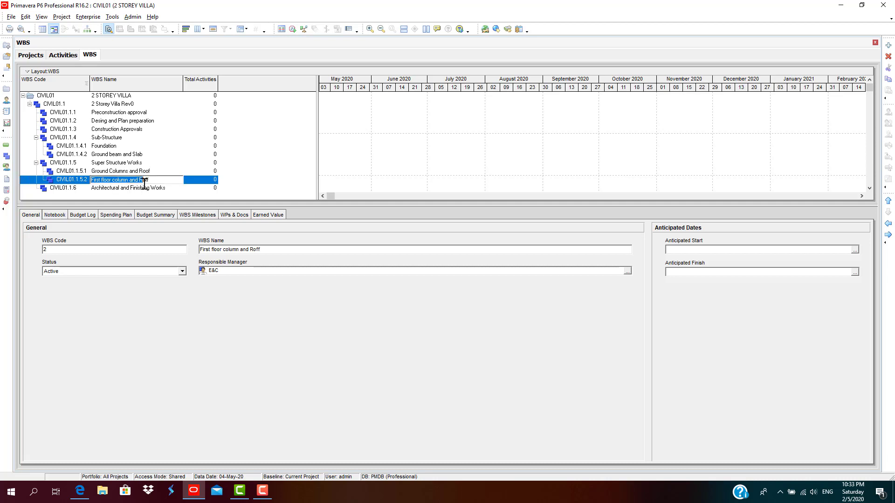
{"action": "left_click", "coordinate": [147, 183]}
{"action": "type", "text": "of"}
{"action": "left_click", "coordinate": [139, 171]}
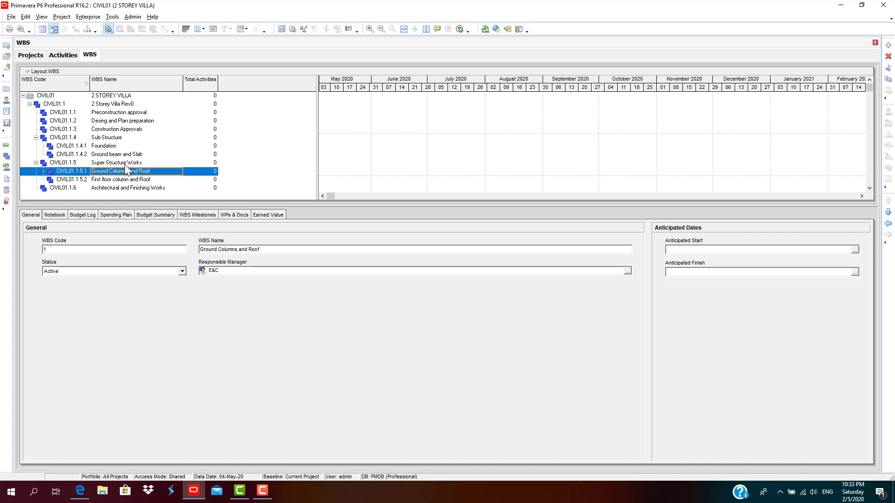
{"action": "left_click", "coordinate": [77, 181]}
{"action": "left_click", "coordinate": [887, 236]}
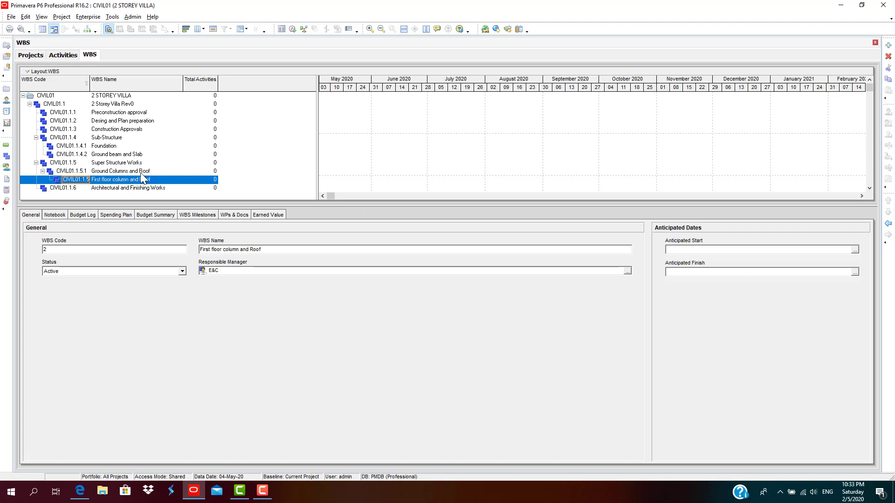
{"action": "key", "text": "Return"}
{"action": "left_click", "coordinate": [100, 180]}
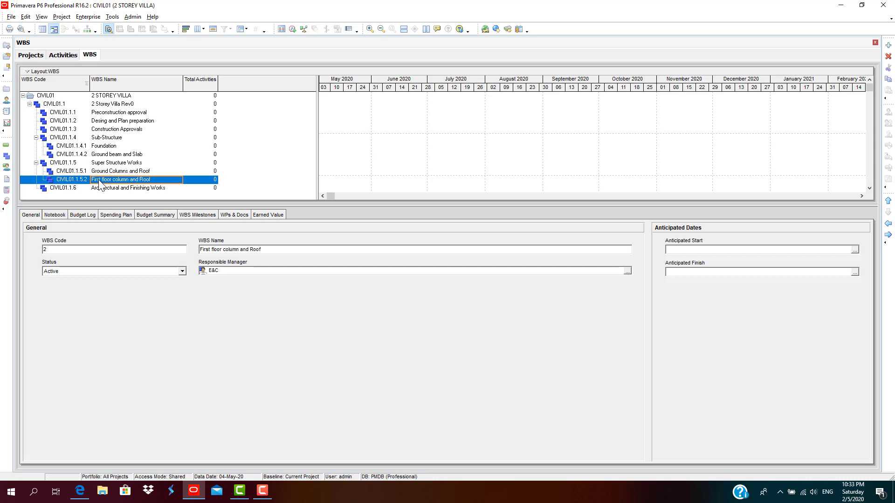
Add an element, outdent it, and paste the name 'Second floor column and Roof' as CIVIL01.1.5.3
{"action": "left_click", "coordinate": [887, 45]}
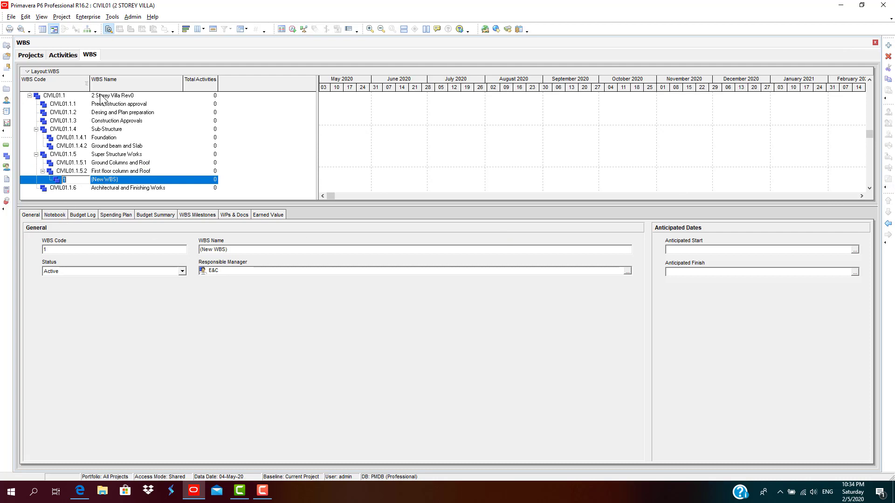
{"action": "left_click", "coordinate": [95, 172]}
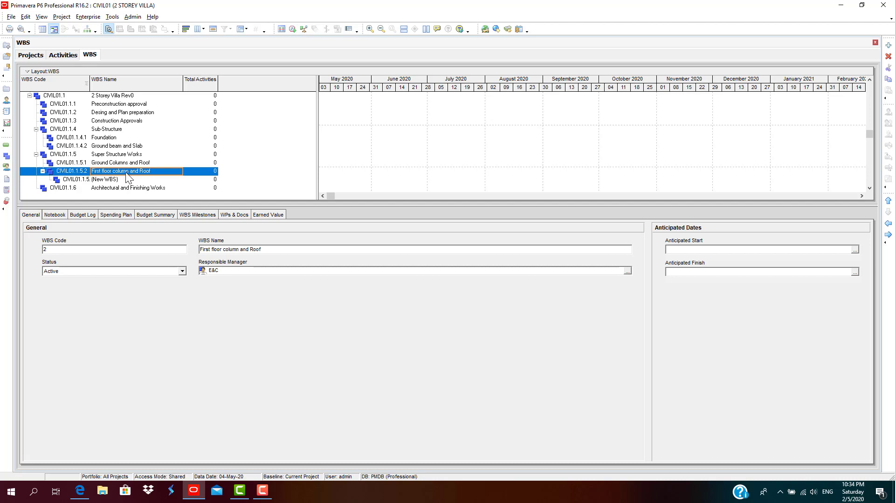
{"action": "double_click", "coordinate": [104, 180]}
{"action": "left_click", "coordinate": [124, 180]}
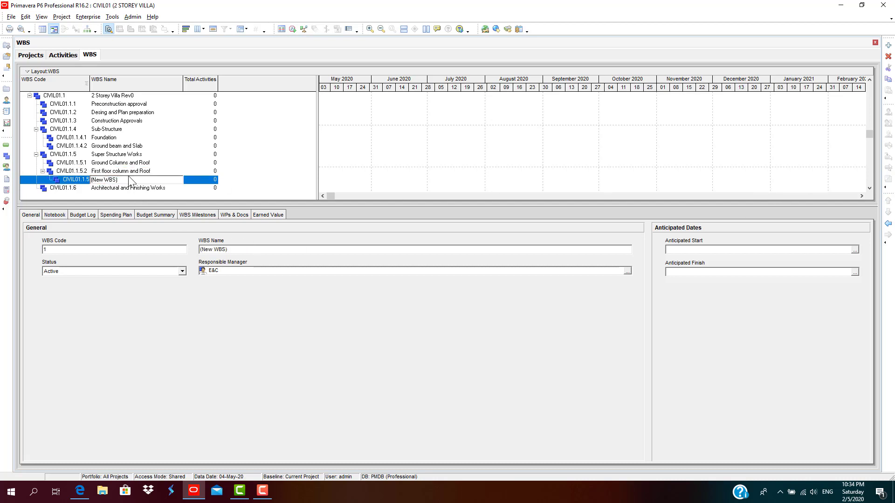
{"action": "left_click", "coordinate": [888, 226]}
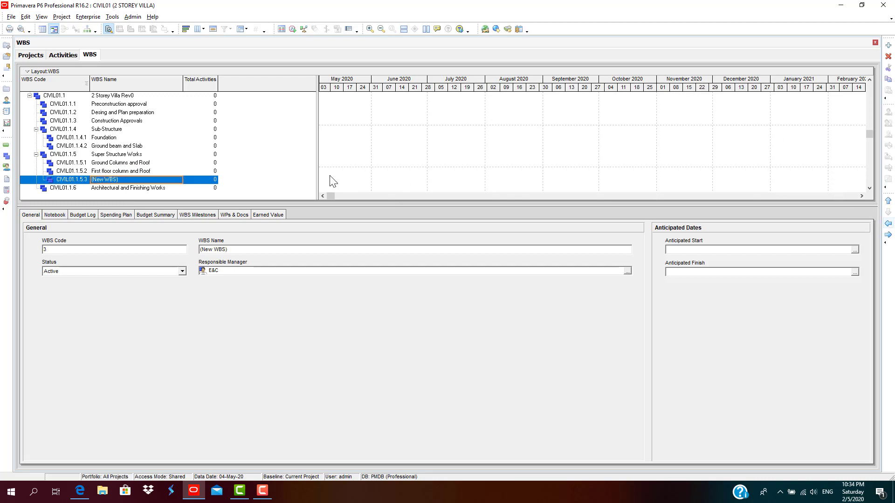
{"action": "left_click", "coordinate": [129, 182]}
{"action": "type", "text": "Second floor column and Roof"}
{"action": "key", "text": "Return"}
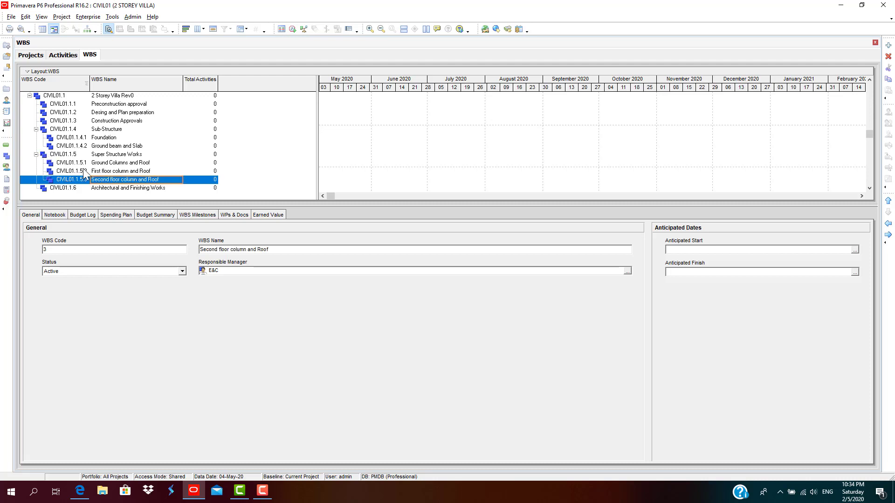
Review the Super Structure and Sub-Structure elements, then collapse both branches
{"action": "left_click", "coordinate": [81, 171]}
{"action": "left_click", "coordinate": [104, 157]}
{"action": "left_click", "coordinate": [105, 162]}
{"action": "left_click", "coordinate": [107, 172]}
{"action": "left_click", "coordinate": [108, 179]}
{"action": "left_click", "coordinate": [36, 155]}
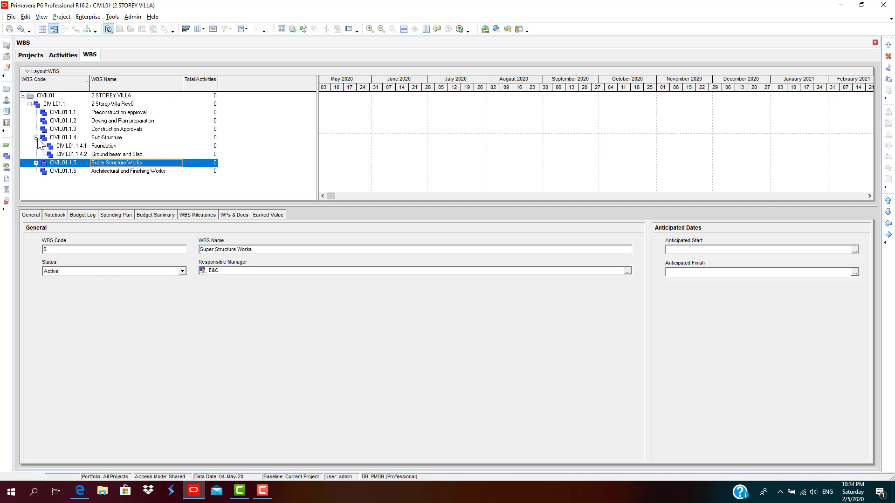
{"action": "left_click", "coordinate": [111, 147]}
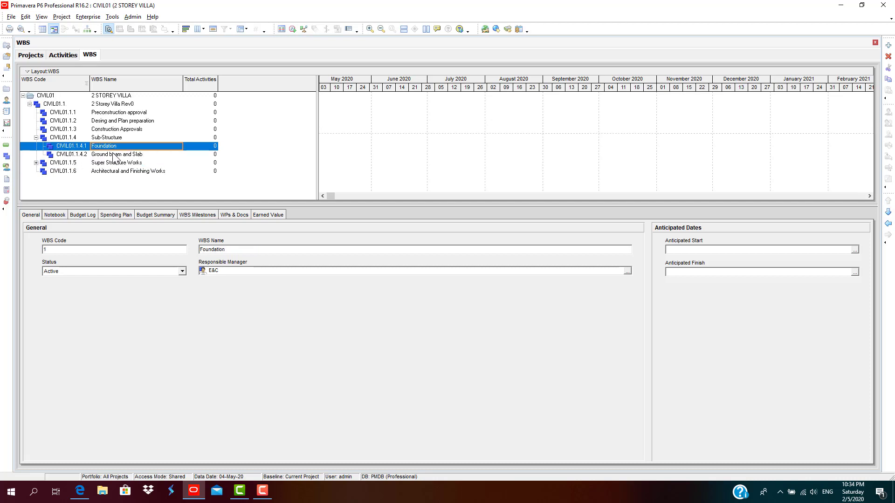
{"action": "left_click", "coordinate": [112, 154]}
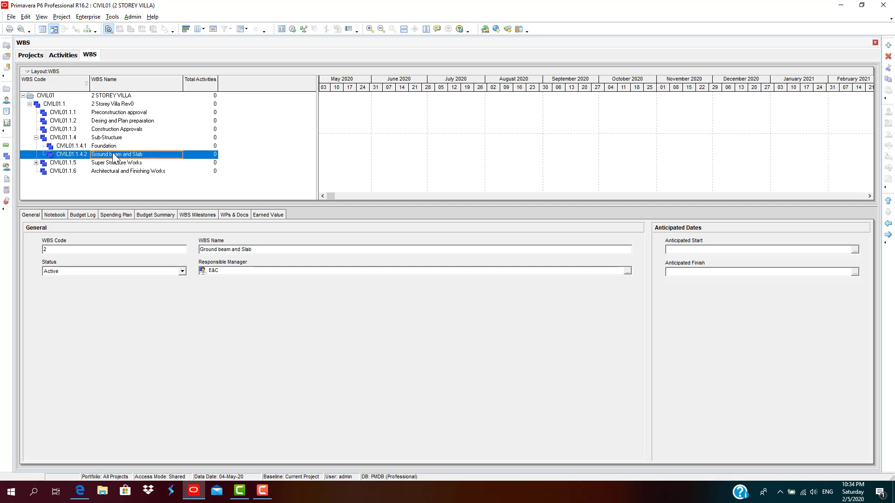
{"action": "left_click", "coordinate": [36, 137]}
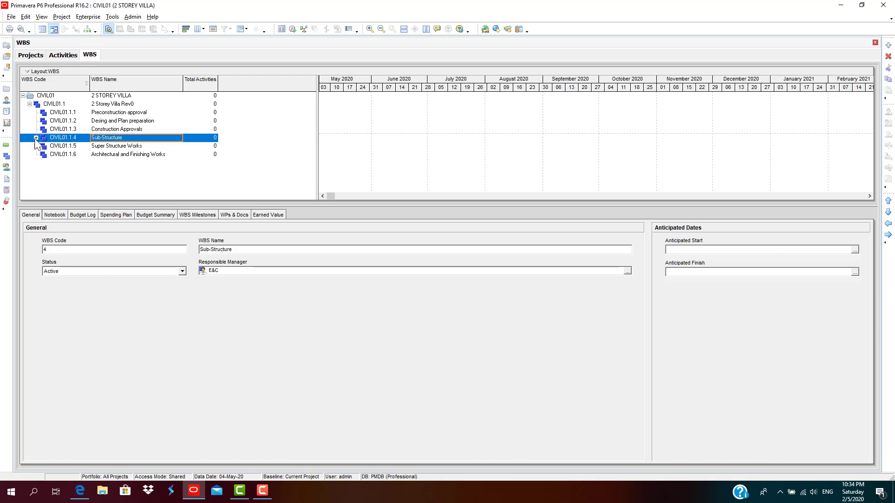
Add two child WBS elements under Architectural and Finishing Works
{"action": "left_click", "coordinate": [64, 157]}
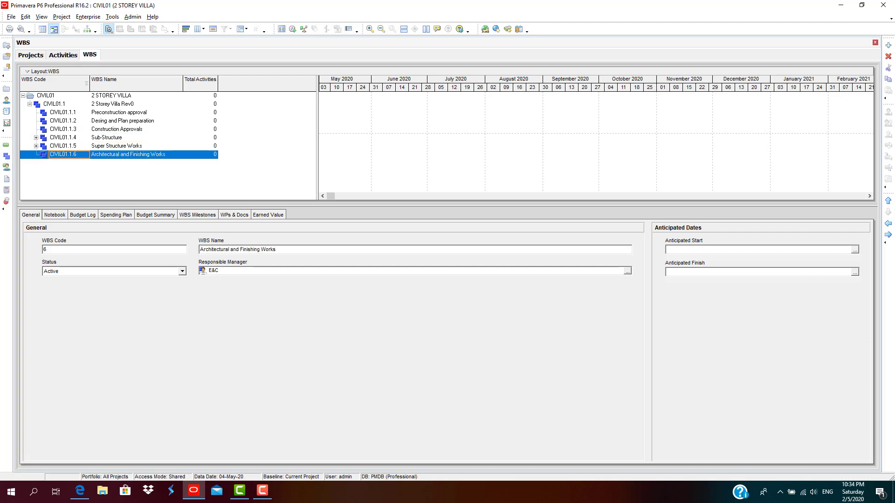
{"action": "left_click", "coordinate": [888, 46]}
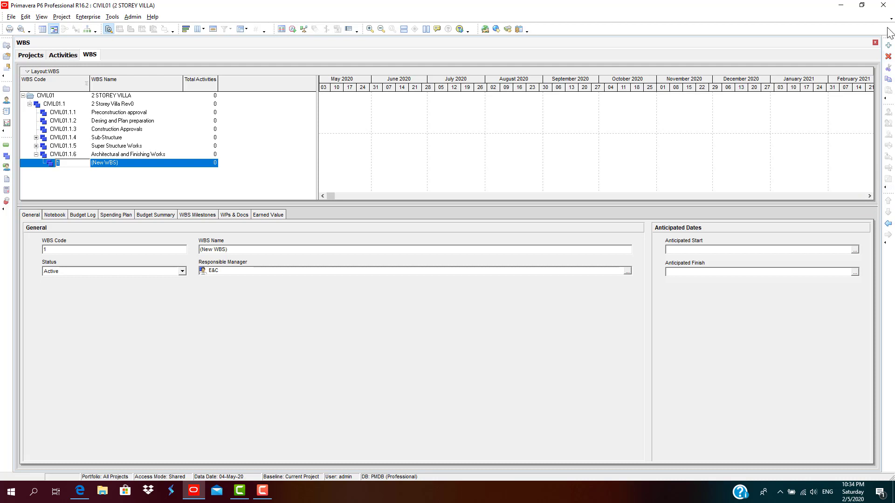
{"action": "left_click", "coordinate": [888, 45]}
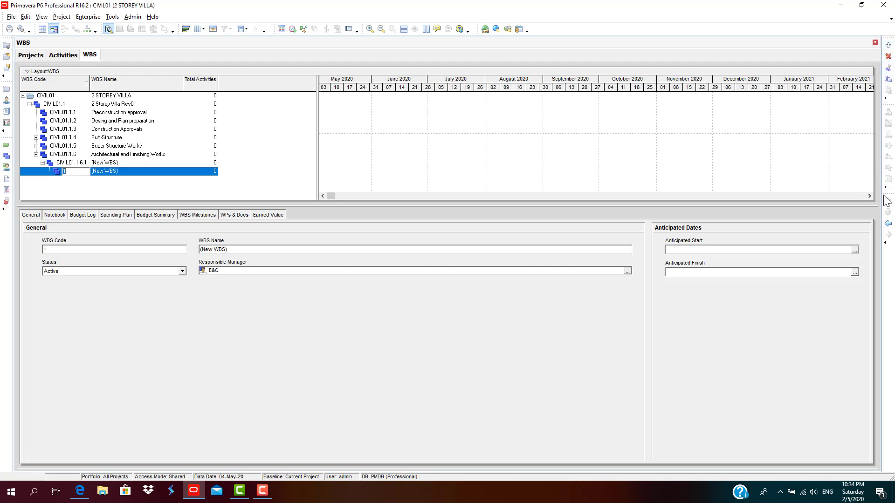
{"action": "left_click", "coordinate": [124, 155]}
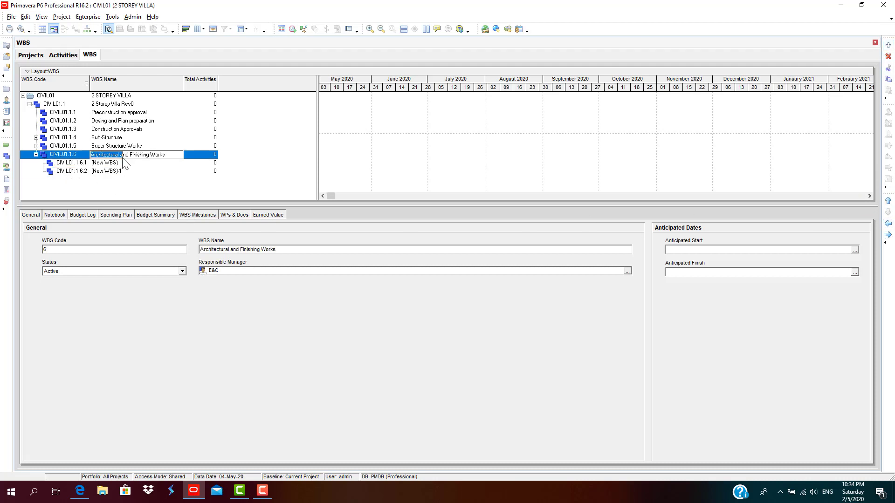
Name CIVIL01.1.6.1 'Internal Finishing' and CIVIL01.1.6.2 'External Finishing'
{"action": "left_click", "coordinate": [132, 163]}
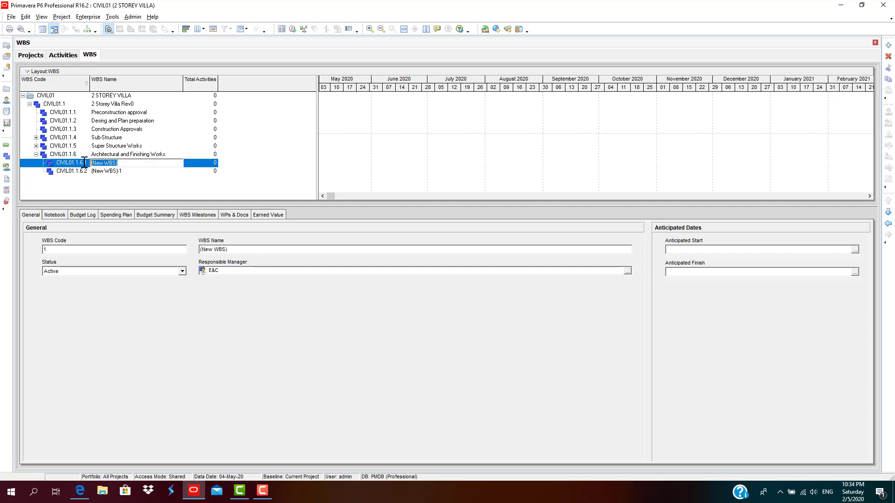
{"action": "type", "text": "Ex"}
{"action": "type", "text": "ternal Finishing"}
{"action": "left_click", "coordinate": [117, 172]}
{"action": "left_click", "coordinate": [111, 166]}
{"action": "left_click", "coordinate": [111, 165]}
{"action": "left_click_drag", "start_coordinate": [109, 164], "coordinate": [91, 158]}
{"action": "type", "text": "Internal"}
{"action": "left_click", "coordinate": [132, 172]}
{"action": "left_click", "coordinate": [132, 172]}
{"action": "type", "text": "Exte"}
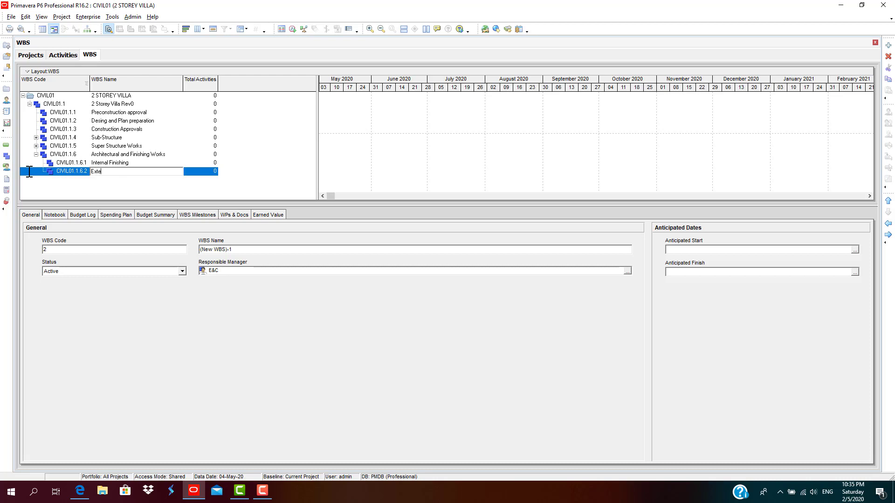
{"action": "type", "text": "rnal Finishing"}
{"action": "key", "text": "Return"}
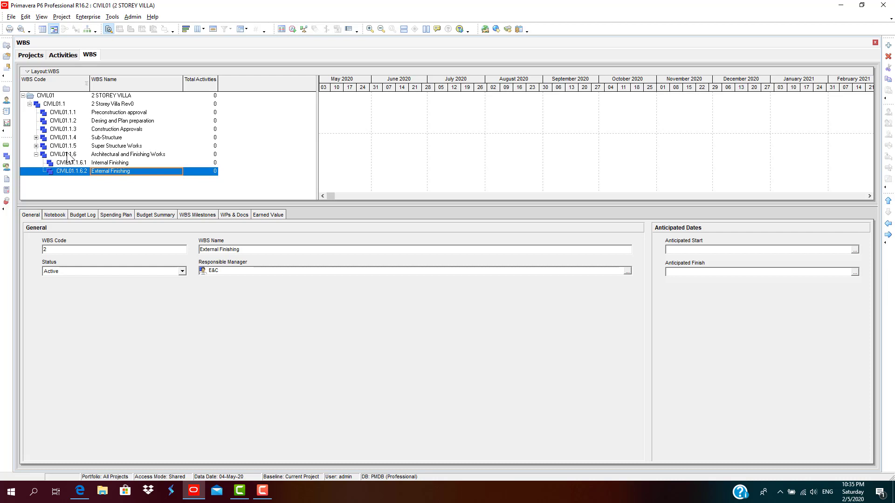
Switch the WBS table columns to the Dates set, showing Start and Finish columns
{"action": "left_click", "coordinate": [224, 112]}
{"action": "right_click", "coordinate": [271, 91]}
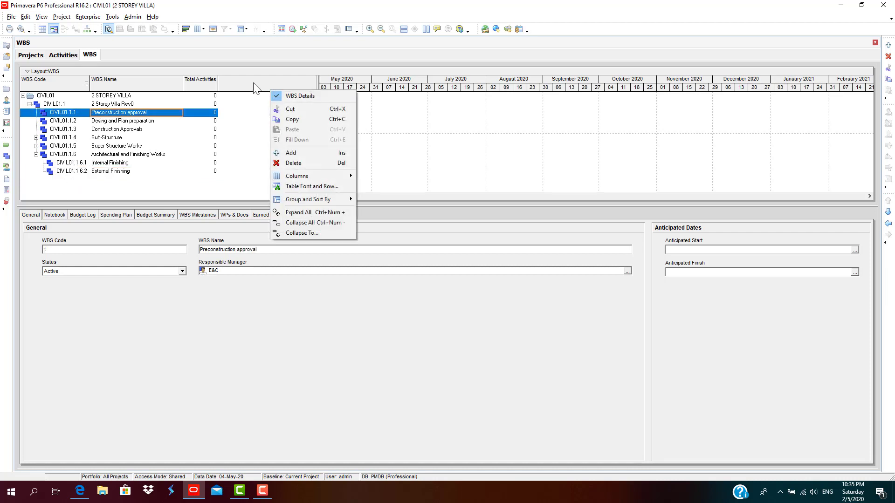
{"action": "right_click", "coordinate": [231, 78]}
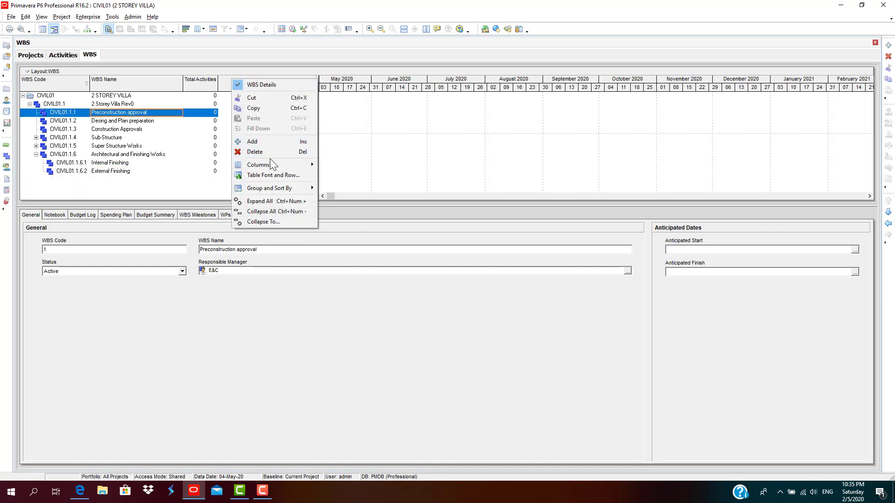
{"action": "left_click", "coordinate": [226, 117]}
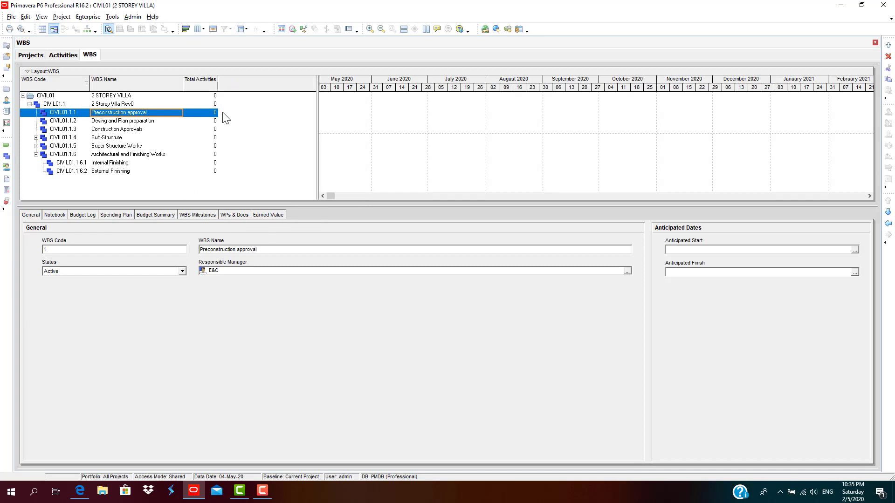
{"action": "right_click", "coordinate": [233, 83]}
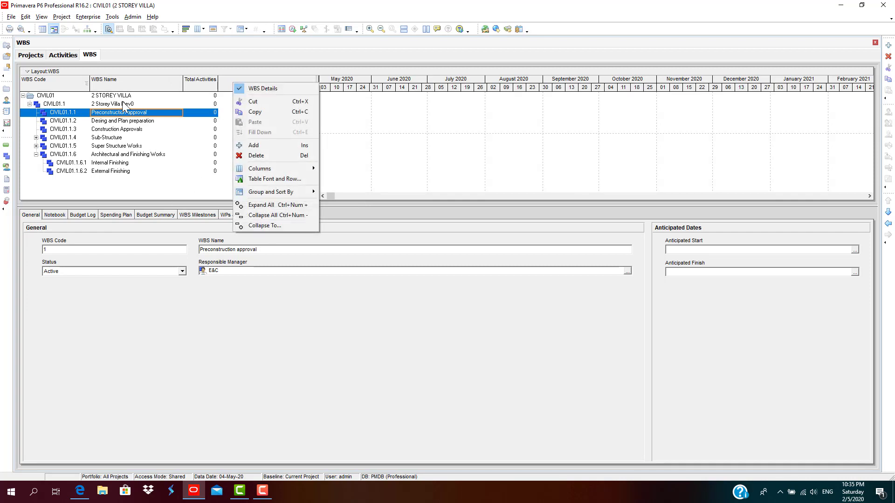
{"action": "mouse_move", "coordinate": [265, 169]}
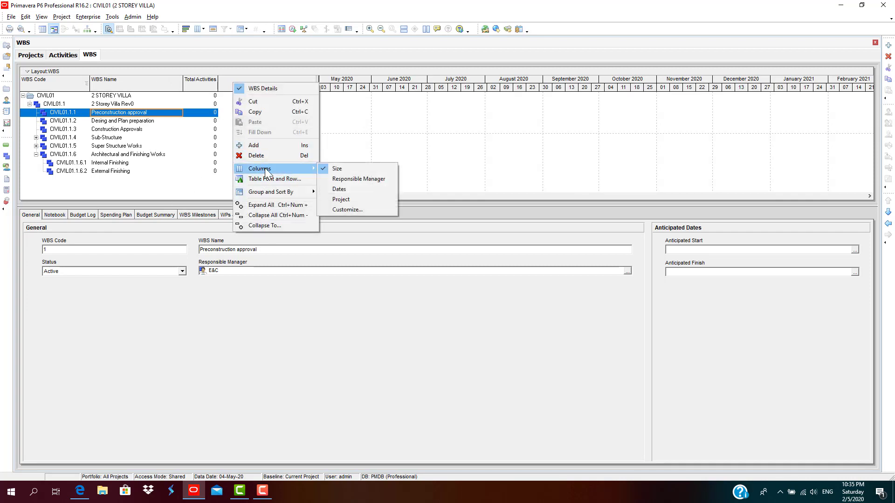
{"action": "left_click", "coordinate": [326, 191]}
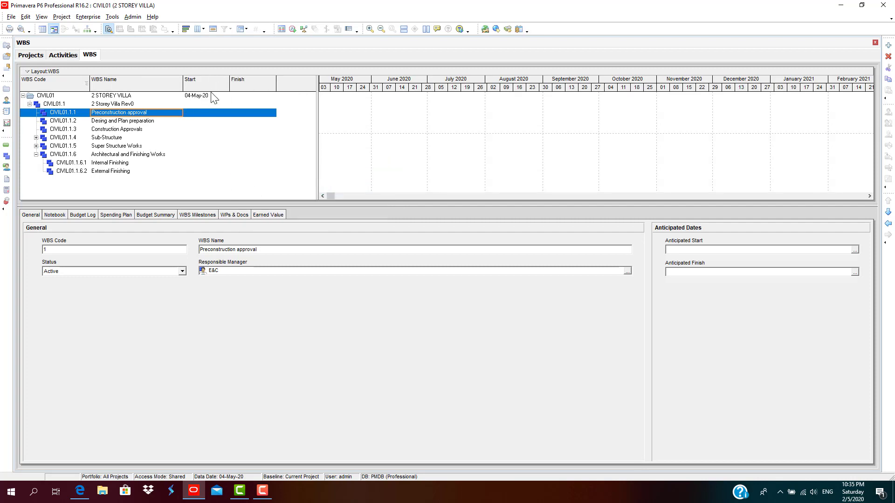
{"action": "right_click", "coordinate": [244, 80]}
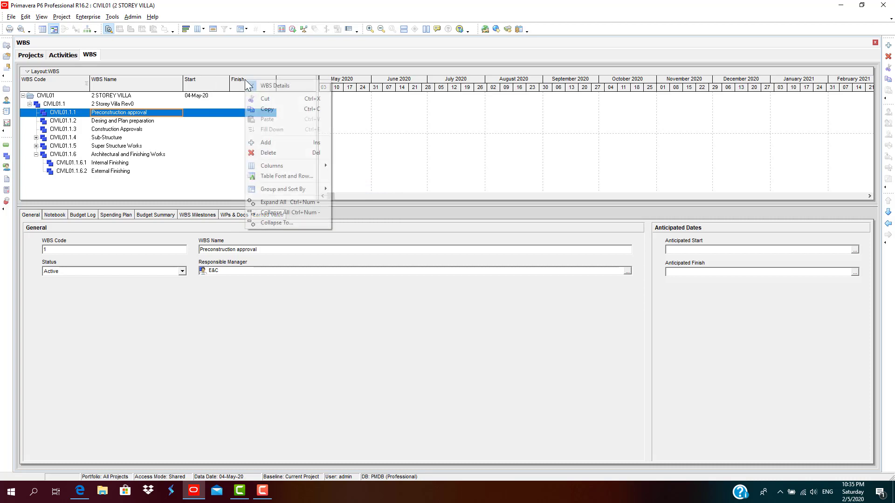
{"action": "left_click", "coordinate": [186, 129]}
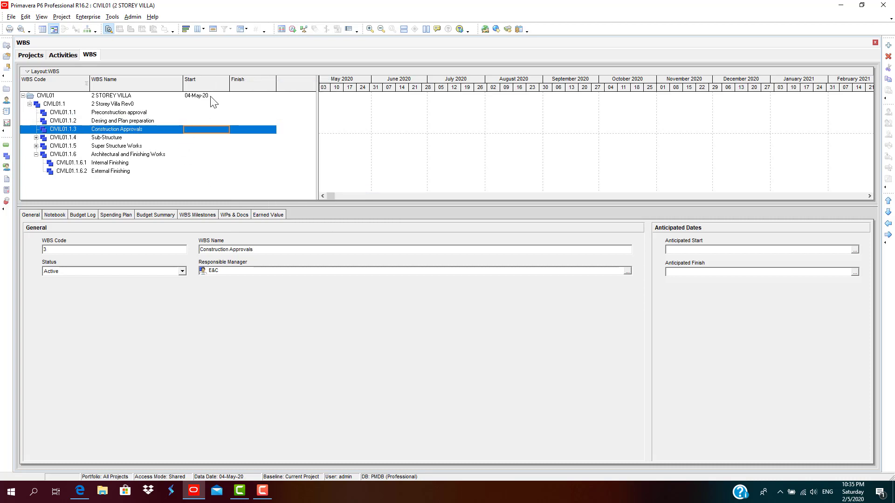
{"action": "left_click", "coordinate": [211, 96]}
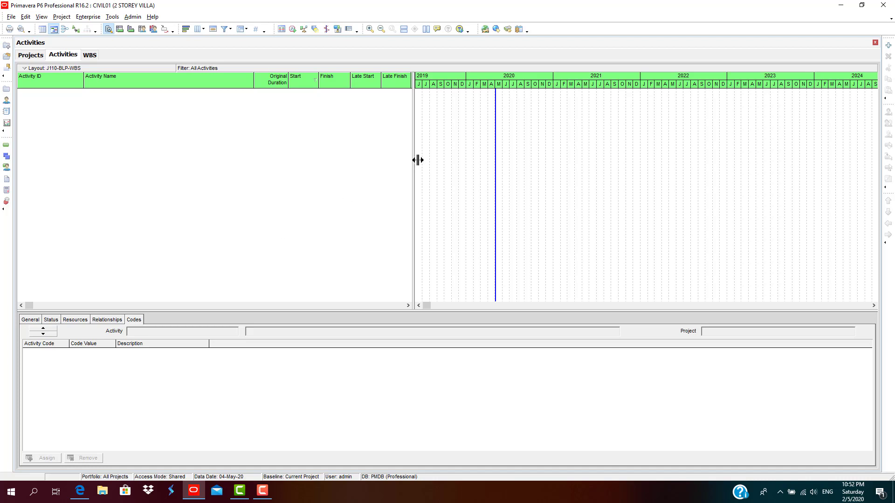
{"action": "left_click_drag", "start_coordinate": [418, 160], "coordinate": [335, 124]}
{"action": "left_click", "coordinate": [90, 55]}
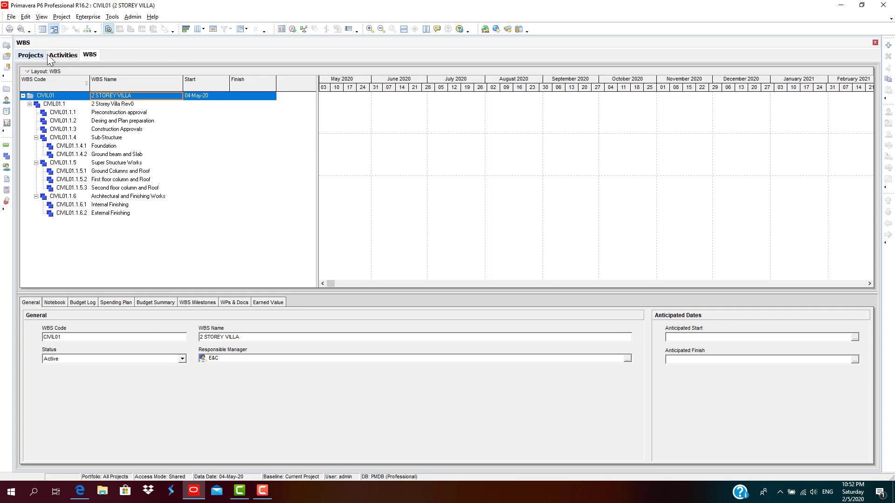
{"action": "left_click", "coordinate": [55, 57]}
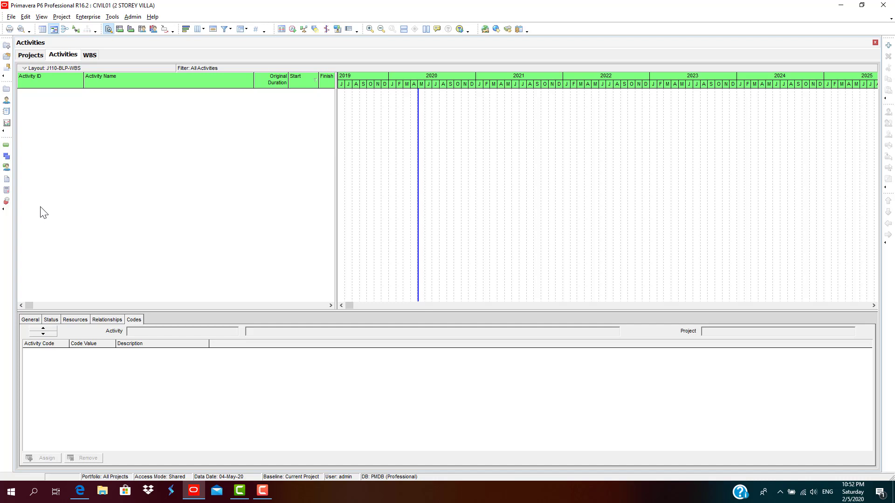
In Group and Sort, uncheck Hide if empty and apply the grouping
{"action": "left_click", "coordinate": [246, 29]}
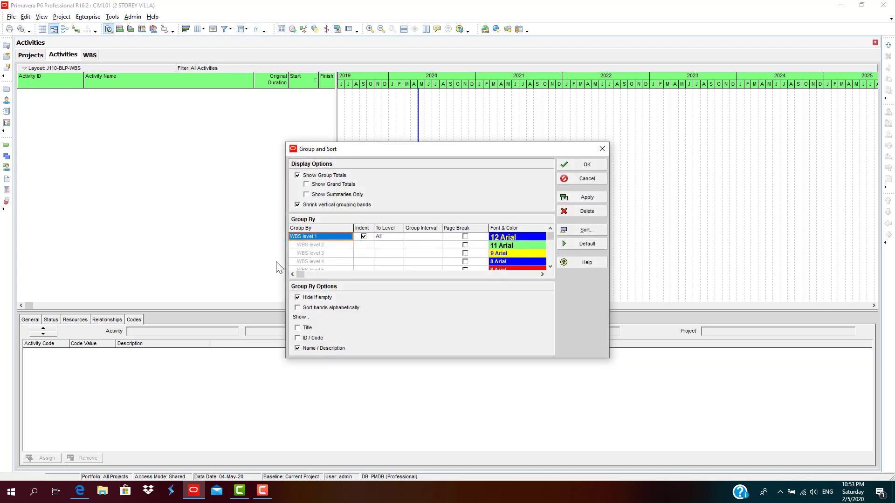
{"action": "left_click", "coordinate": [301, 299]}
{"action": "left_click", "coordinate": [598, 202]}
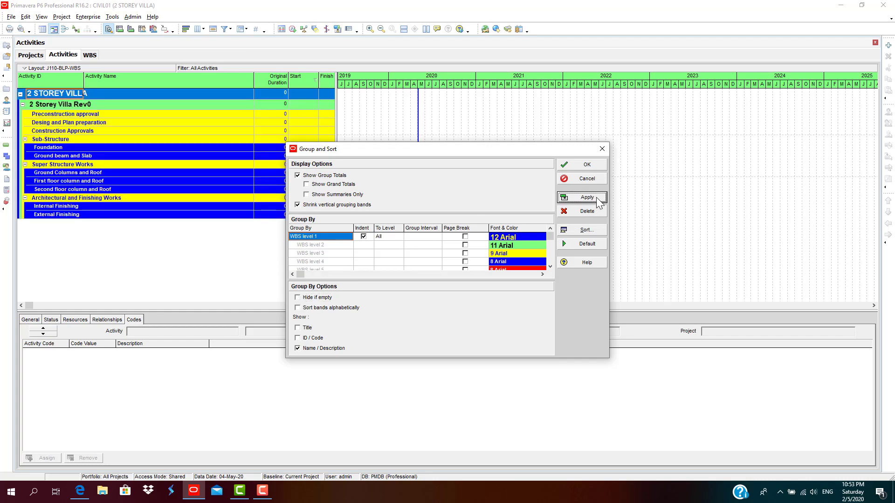
Try grouping activities by the work products and documents field and apply it
{"action": "left_click", "coordinate": [341, 239]}
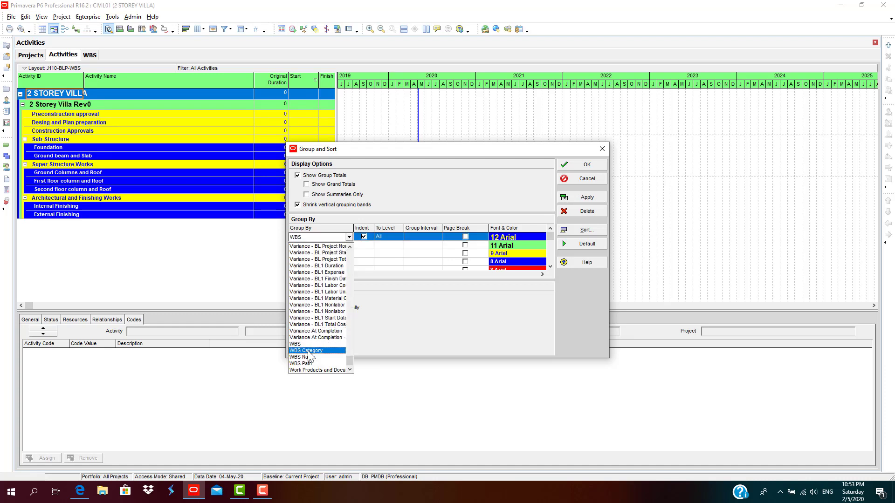
{"action": "scroll", "coordinate": [307, 354], "scroll_direction": "up", "scroll_amount": 2}
{"action": "scroll", "coordinate": [326, 270], "scroll_direction": "up", "scroll_amount": 3}
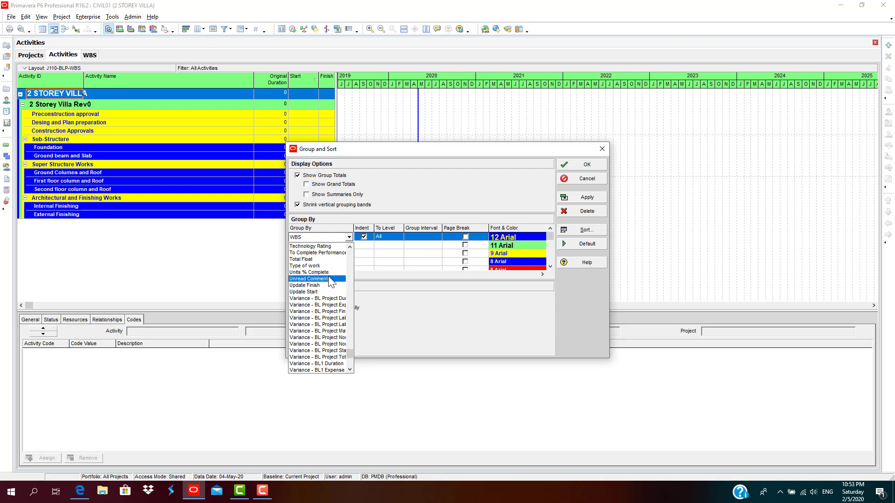
{"action": "scroll", "coordinate": [329, 280], "scroll_direction": "down", "scroll_amount": 5}
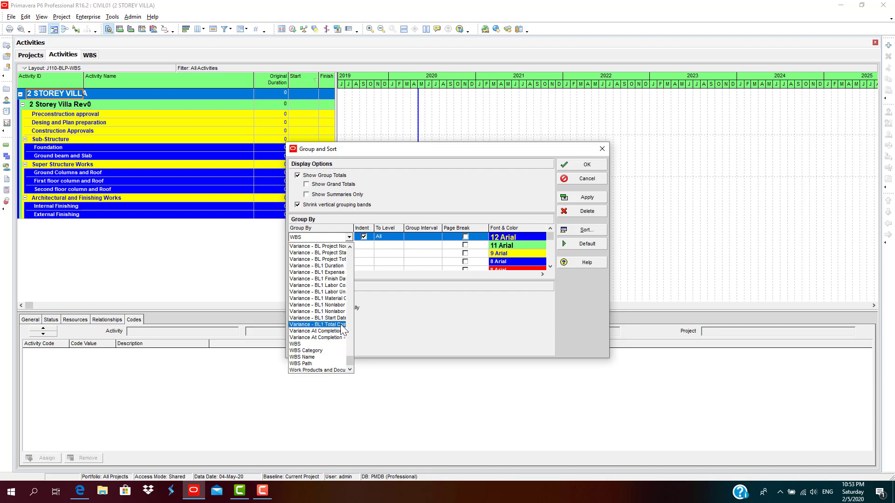
{"action": "left_click", "coordinate": [323, 370]}
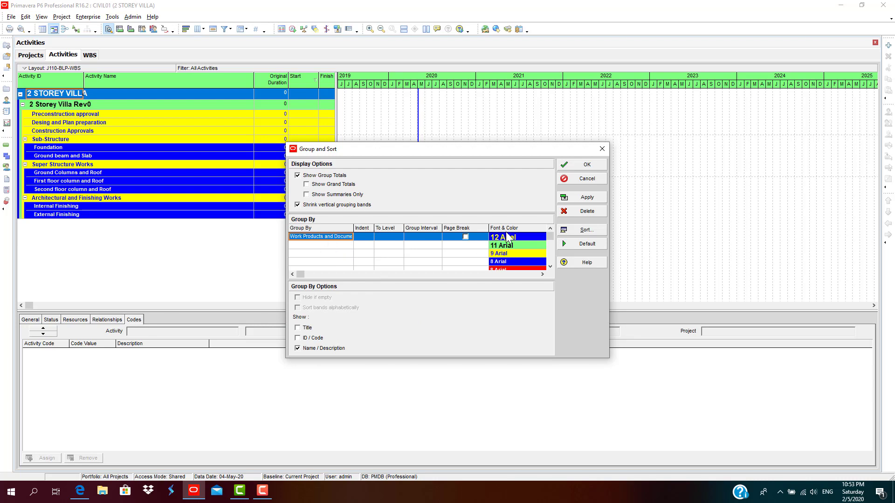
{"action": "left_click", "coordinate": [585, 197]}
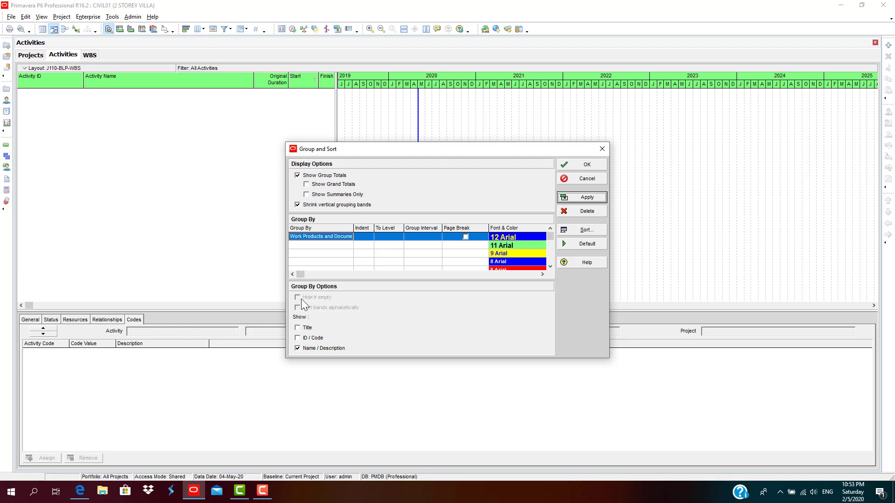
Set Group By back to WBS, apply it, and close Group and Sort
{"action": "left_click", "coordinate": [340, 236]}
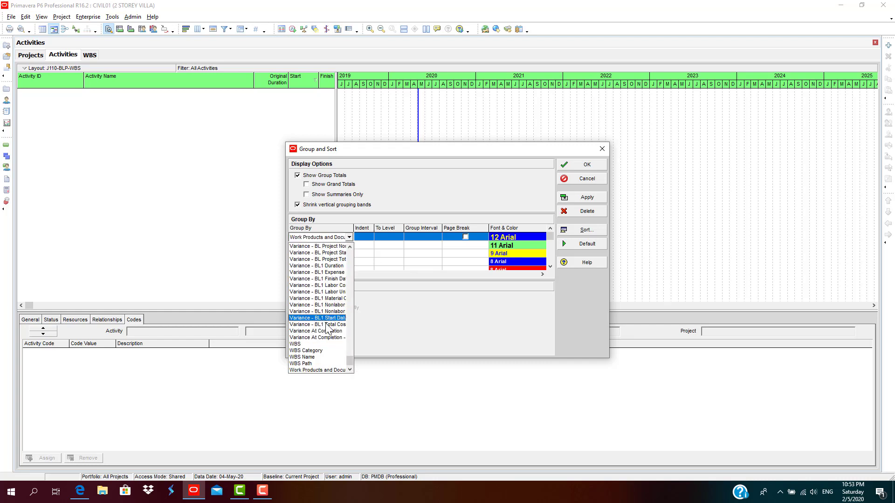
{"action": "left_click", "coordinate": [319, 345]}
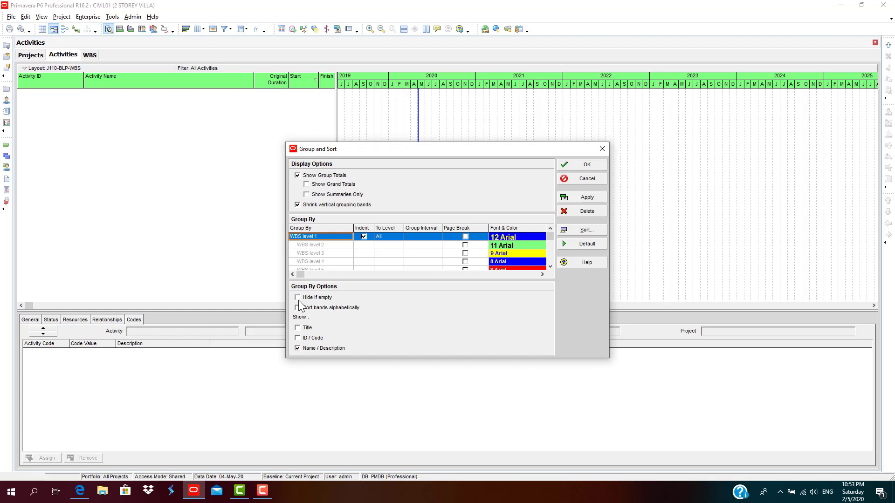
{"action": "left_click", "coordinate": [583, 198]}
{"action": "left_click", "coordinate": [590, 166]}
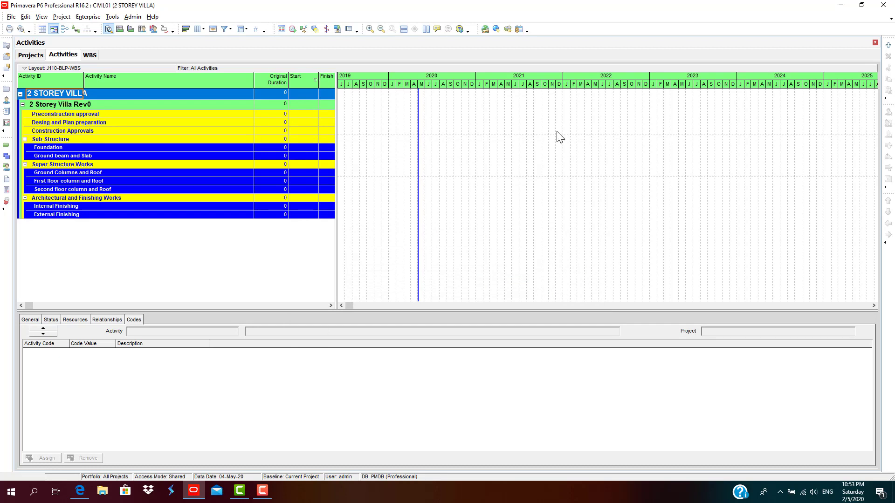
Reapply the WBS grouping and widen the activity table to reveal Finish and Late Start
{"action": "left_click", "coordinate": [240, 29]}
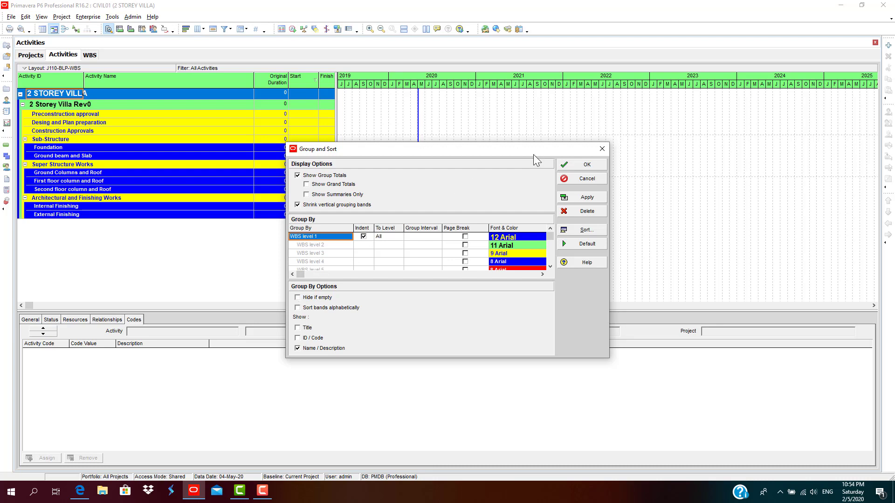
{"action": "left_click", "coordinate": [567, 198]}
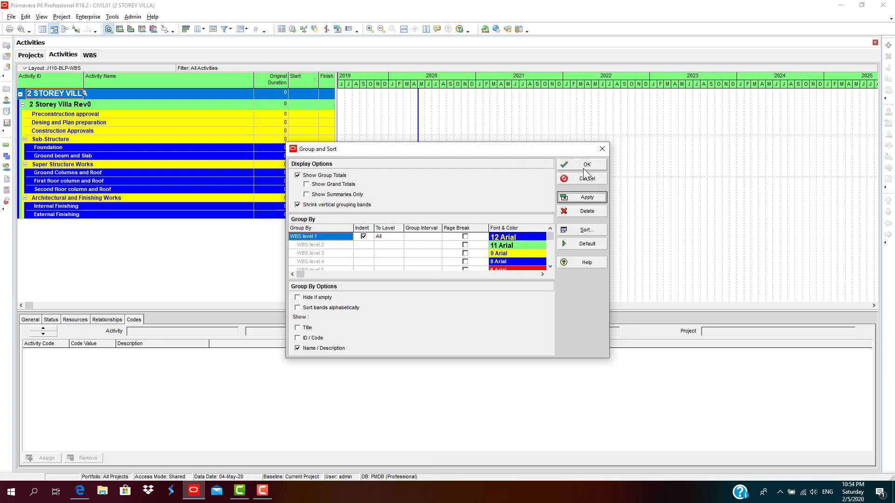
{"action": "left_click", "coordinate": [583, 168]}
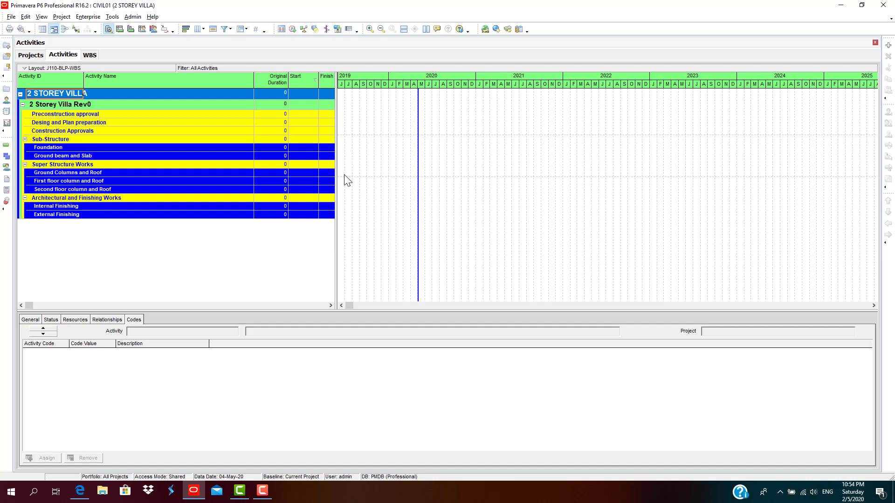
{"action": "left_click_drag", "start_coordinate": [339, 171], "coordinate": [391, 160]}
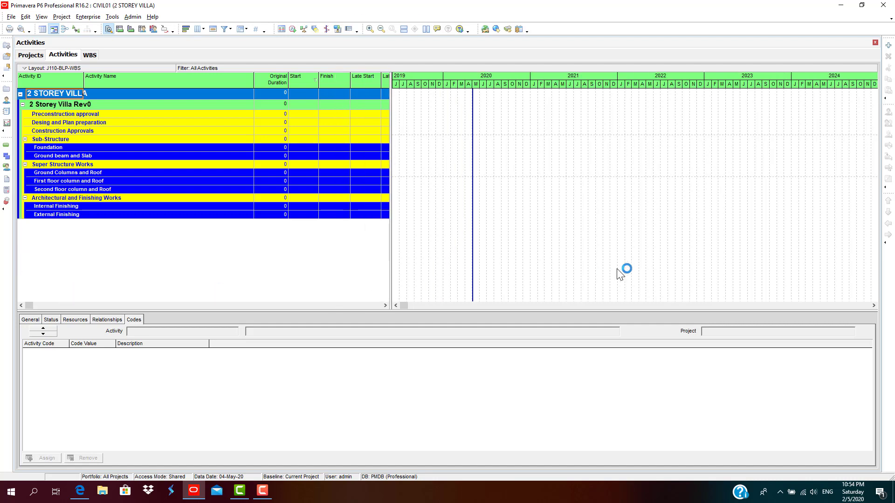